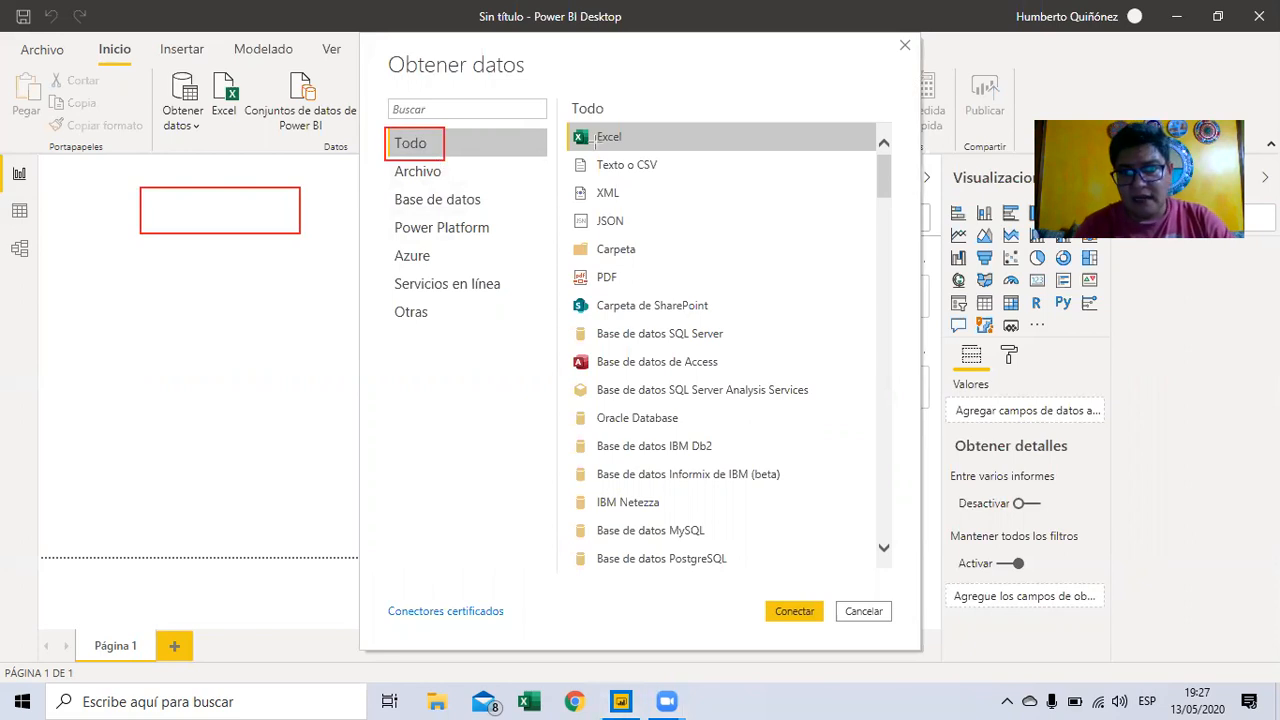
pyautogui.moveTo(564, 122); pyautogui.dragTo(758, 533)
pyautogui.moveTo(816, 578); pyautogui.dragTo(840, 588)
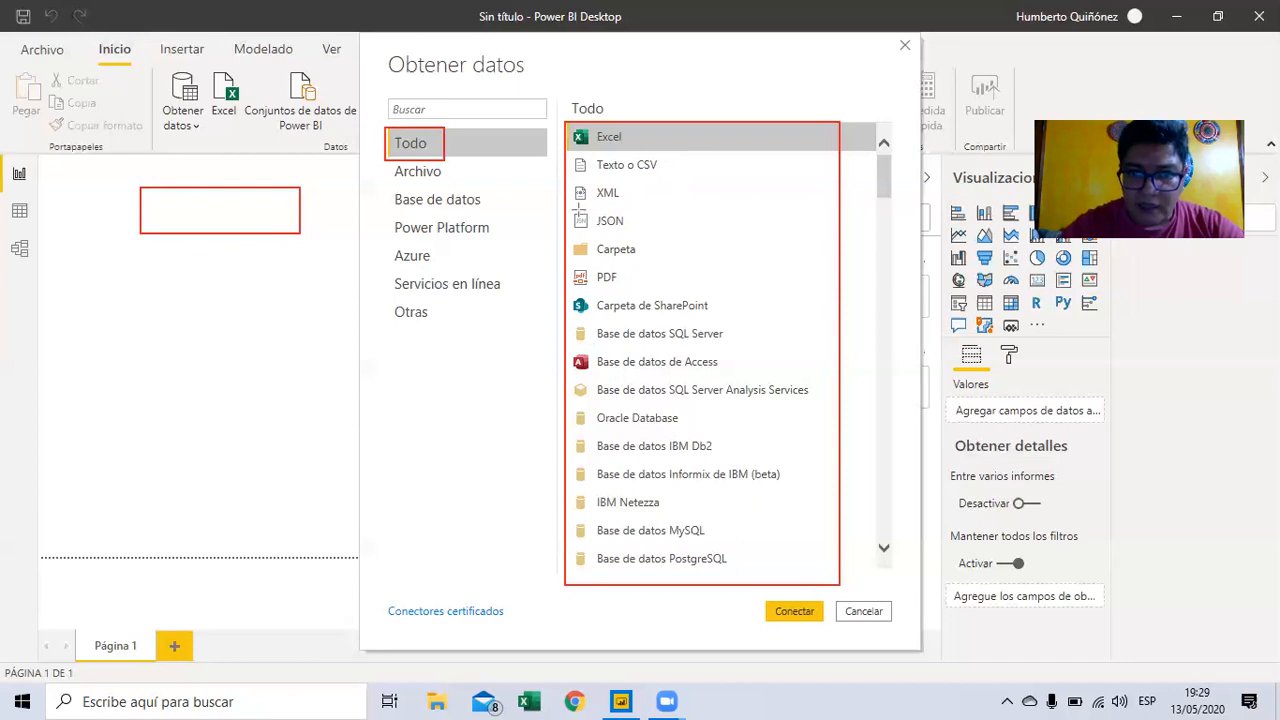
pyautogui.moveTo(570, 205); pyautogui.dragTo(630, 236)
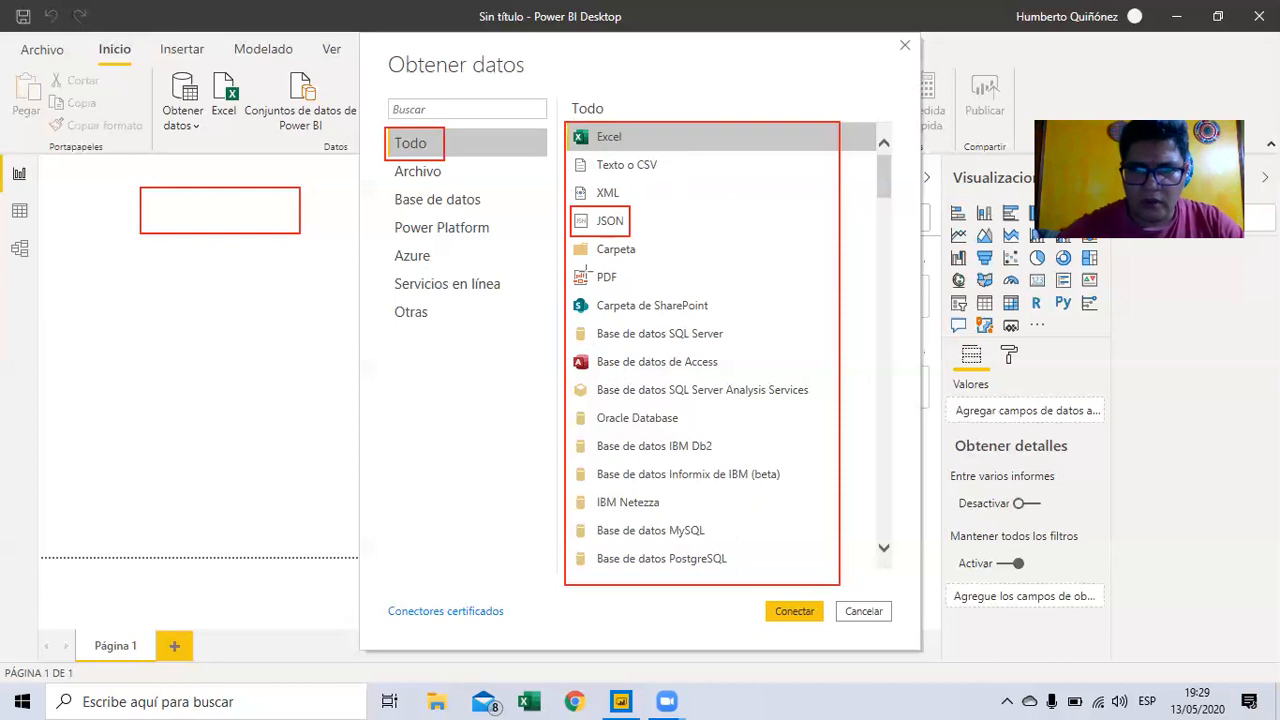
pyautogui.moveTo(570, 297); pyautogui.dragTo(726, 320)
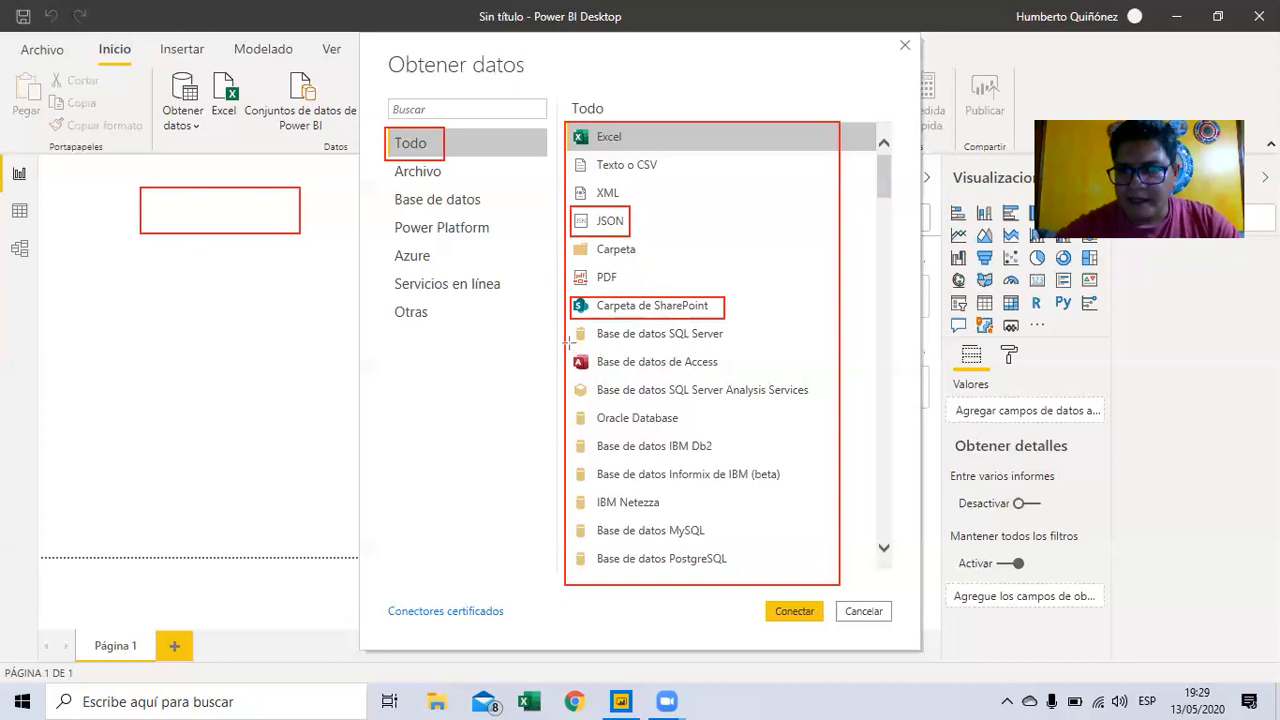
pyautogui.moveTo(567, 344); pyautogui.dragTo(730, 374)
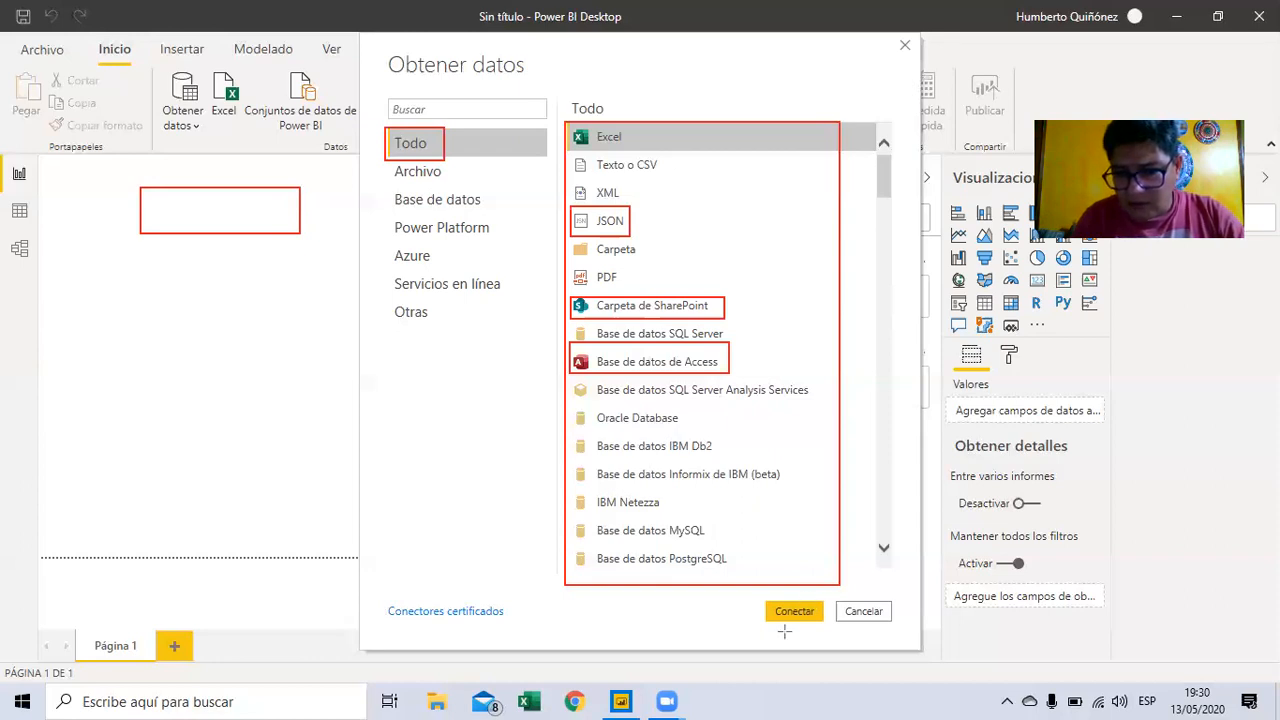
pyautogui.press('e')
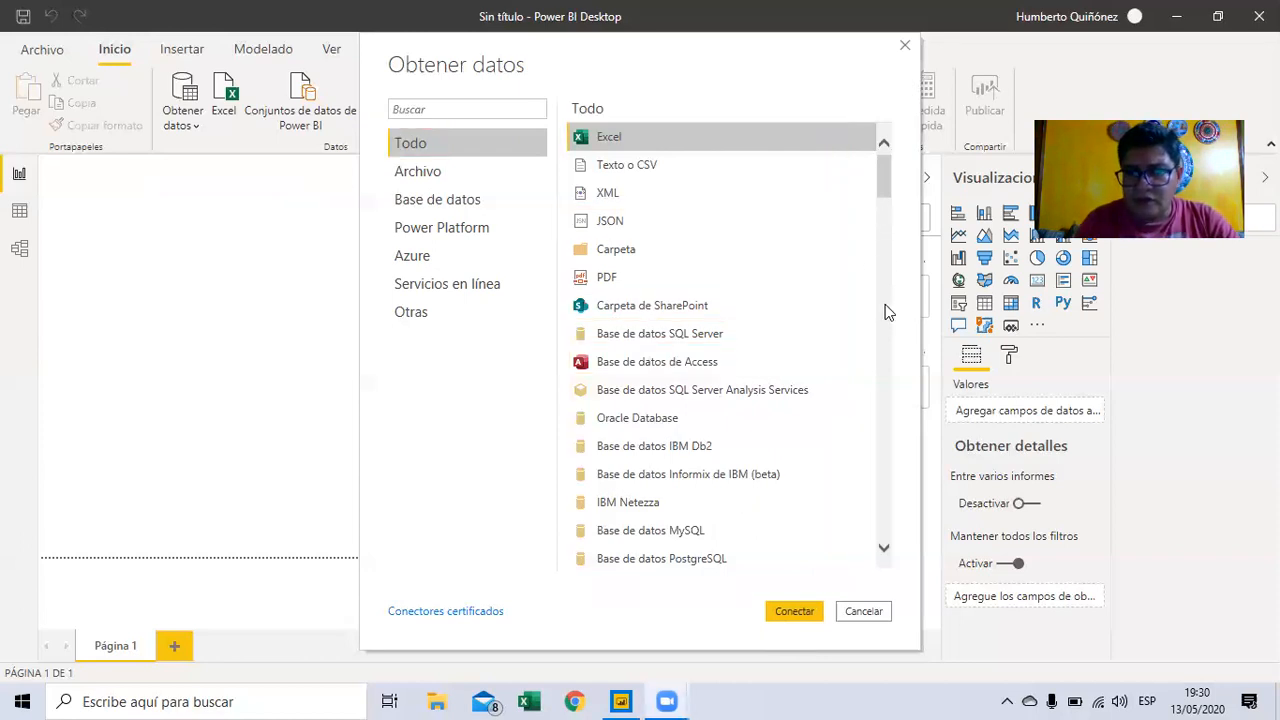
# - Examine the full list of available data source connectors, from the file and database types down to Consulta en blanco
pyautogui.scroll(-5, 885, 312)
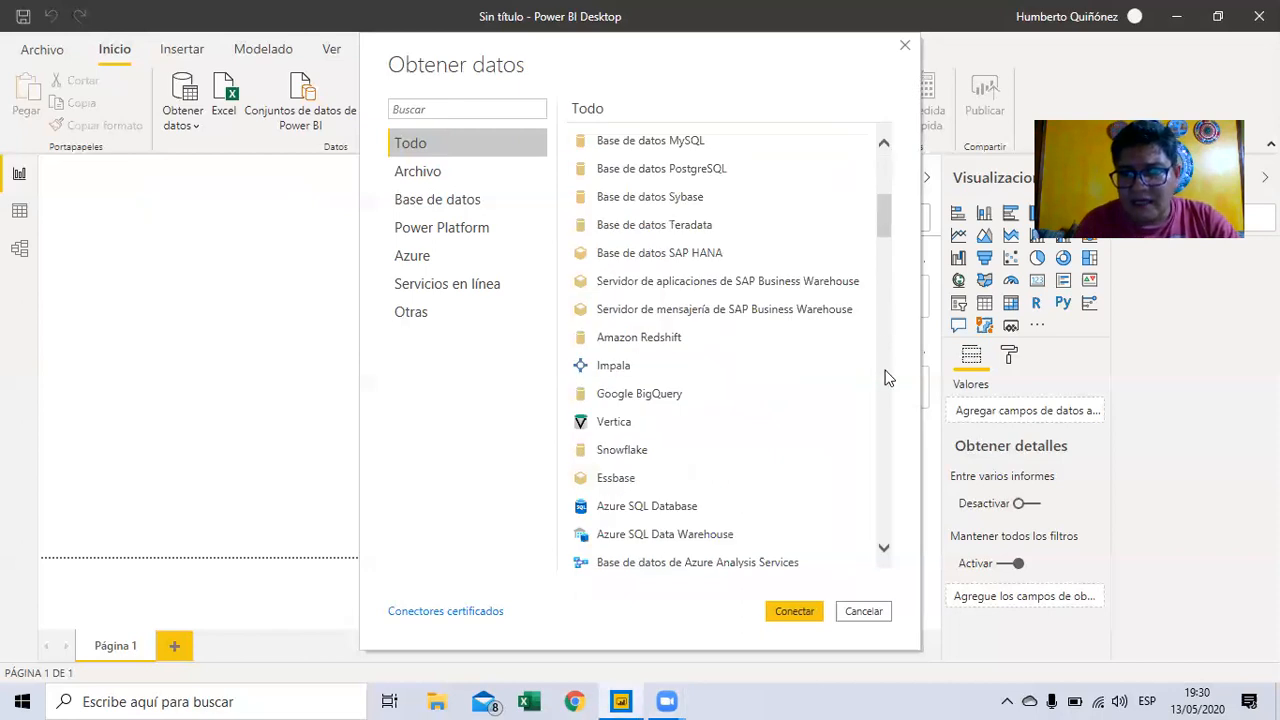
pyautogui.scroll(-5, 885, 377)
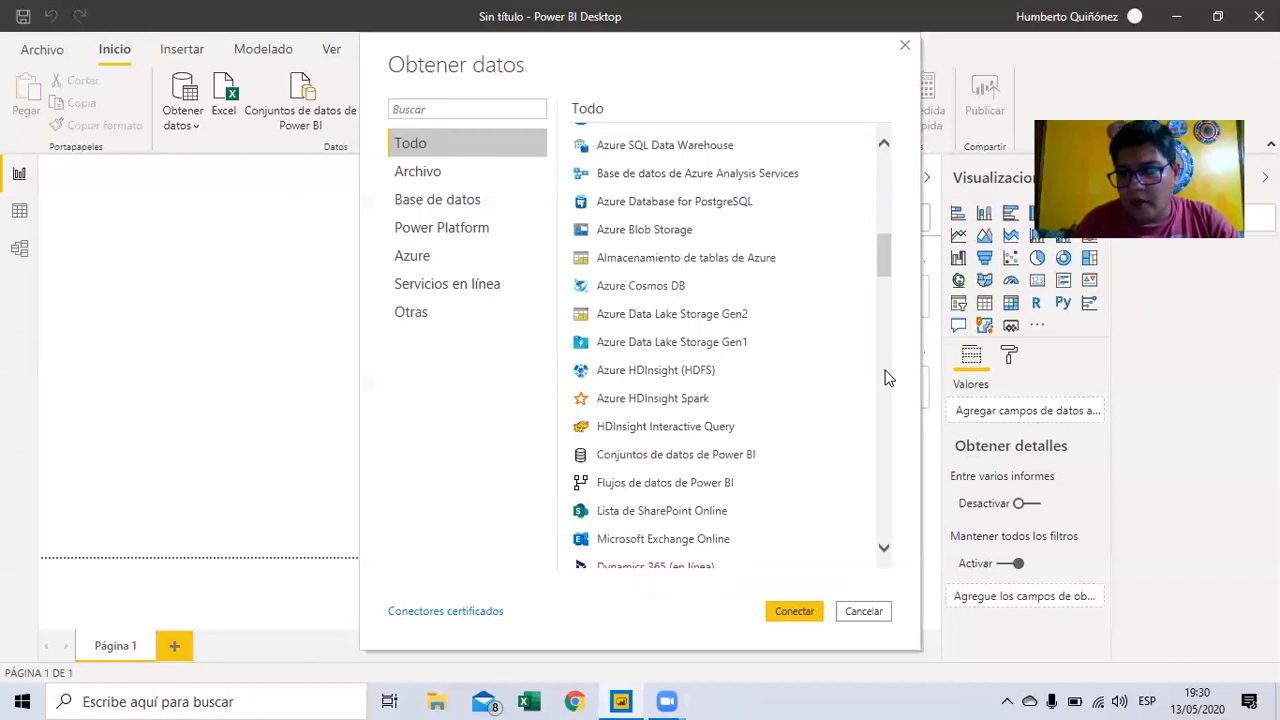
pyautogui.scroll(-5, 888, 377)
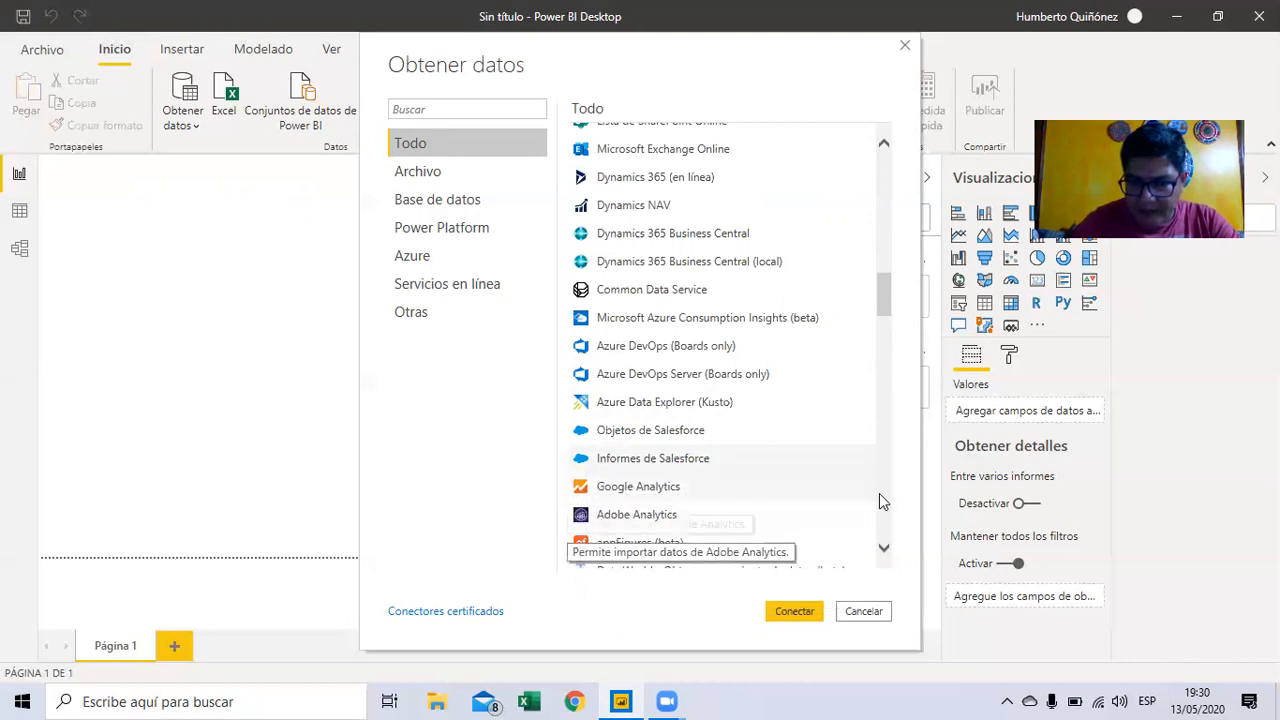
pyautogui.scroll(-5, 883, 493)
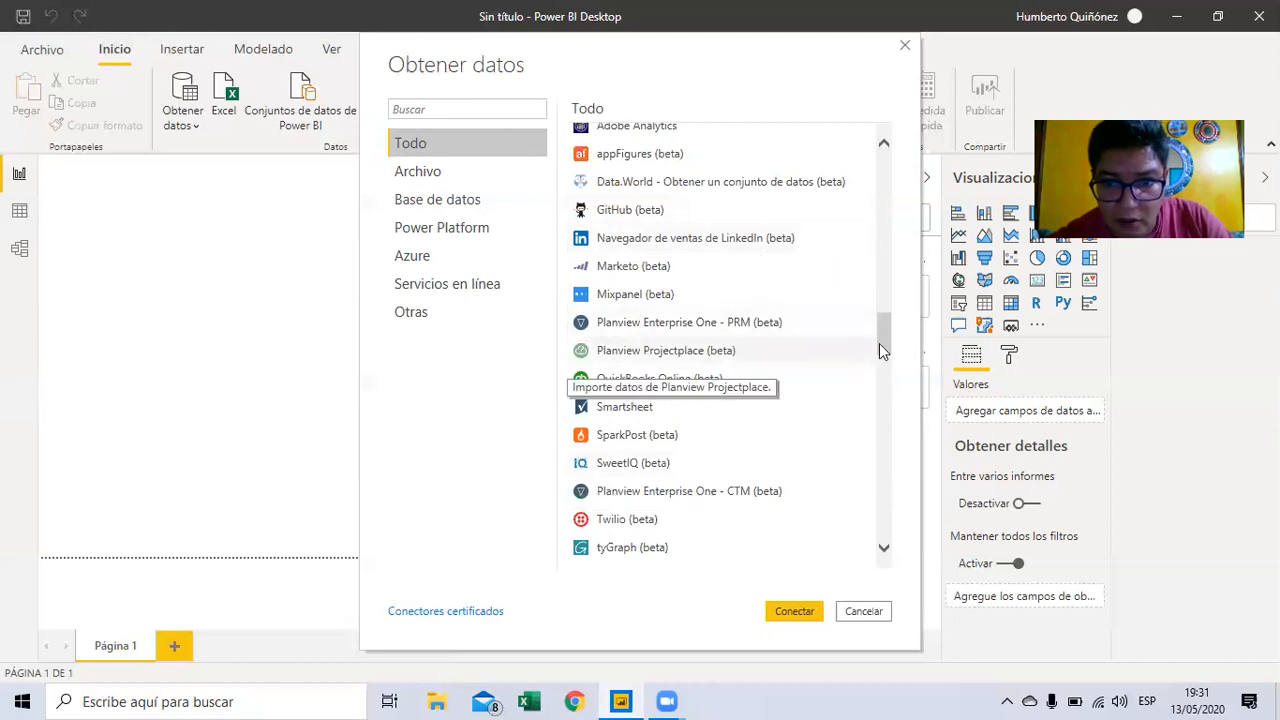
pyautogui.moveTo(885, 345); pyautogui.dragTo(885, 538)
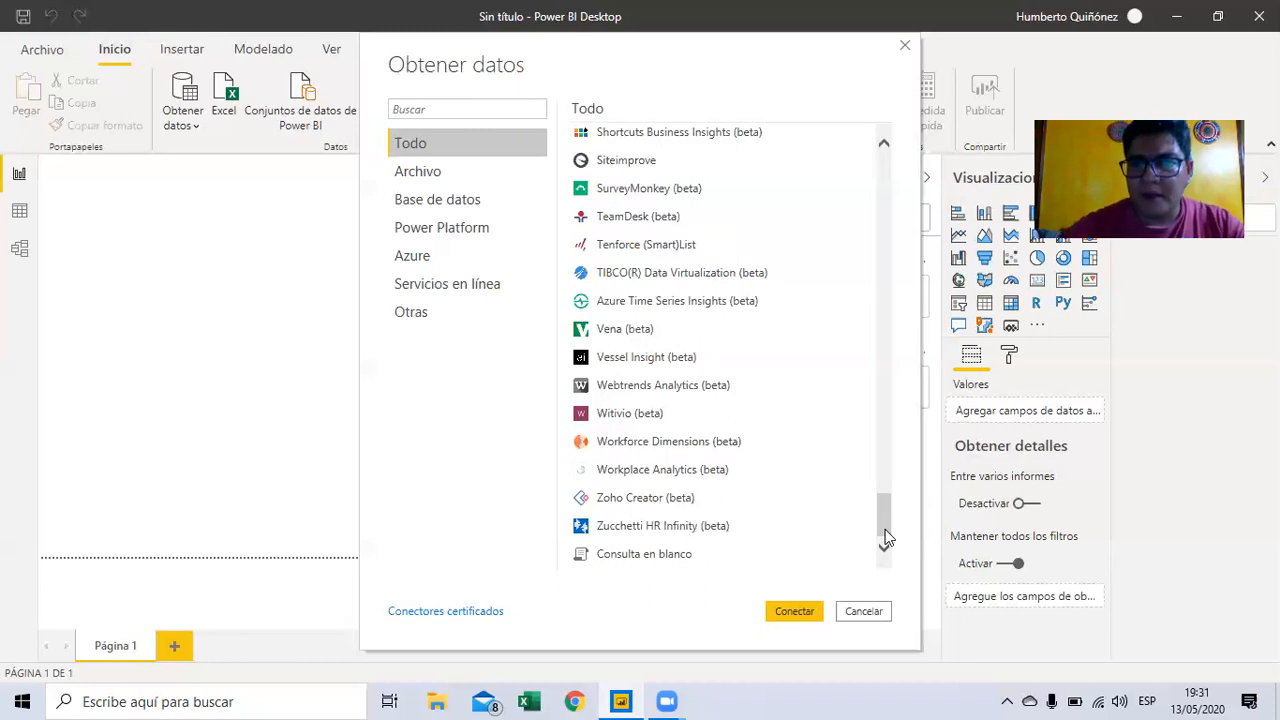
pyautogui.moveTo(885, 527); pyautogui.dragTo(888, 331)
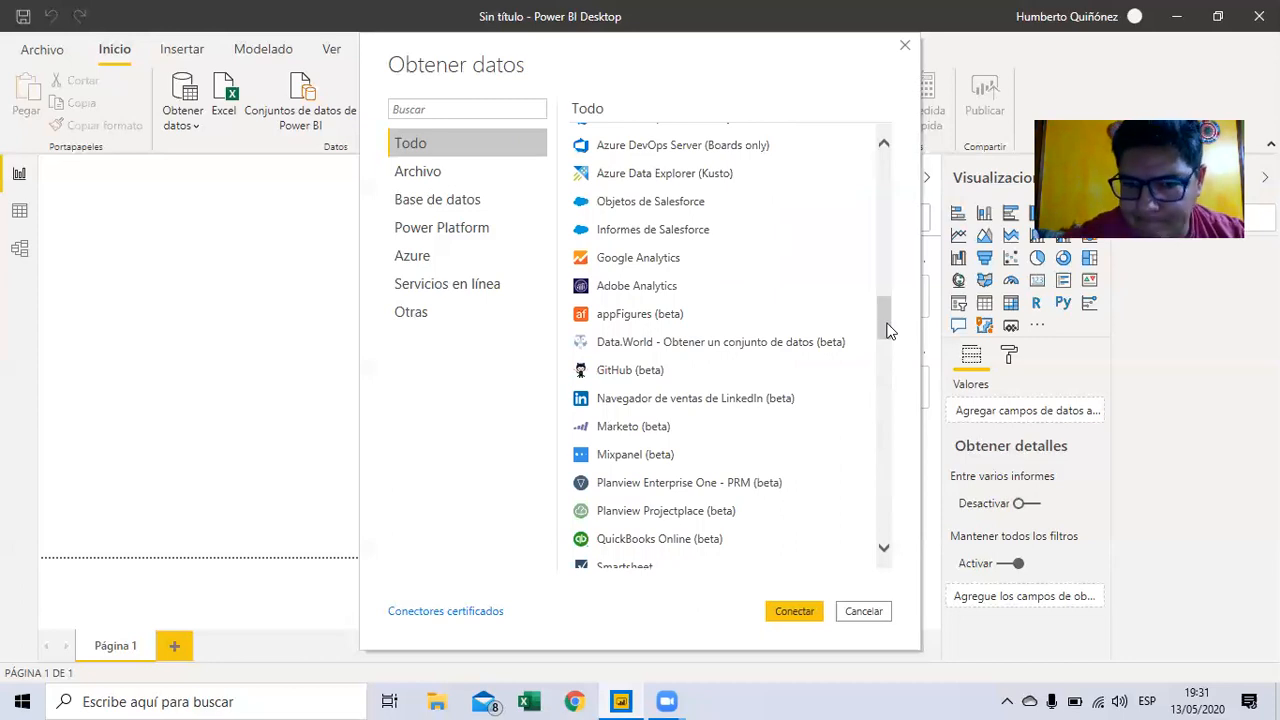
pyautogui.moveTo(885, 325); pyautogui.dragTo(880, 204)
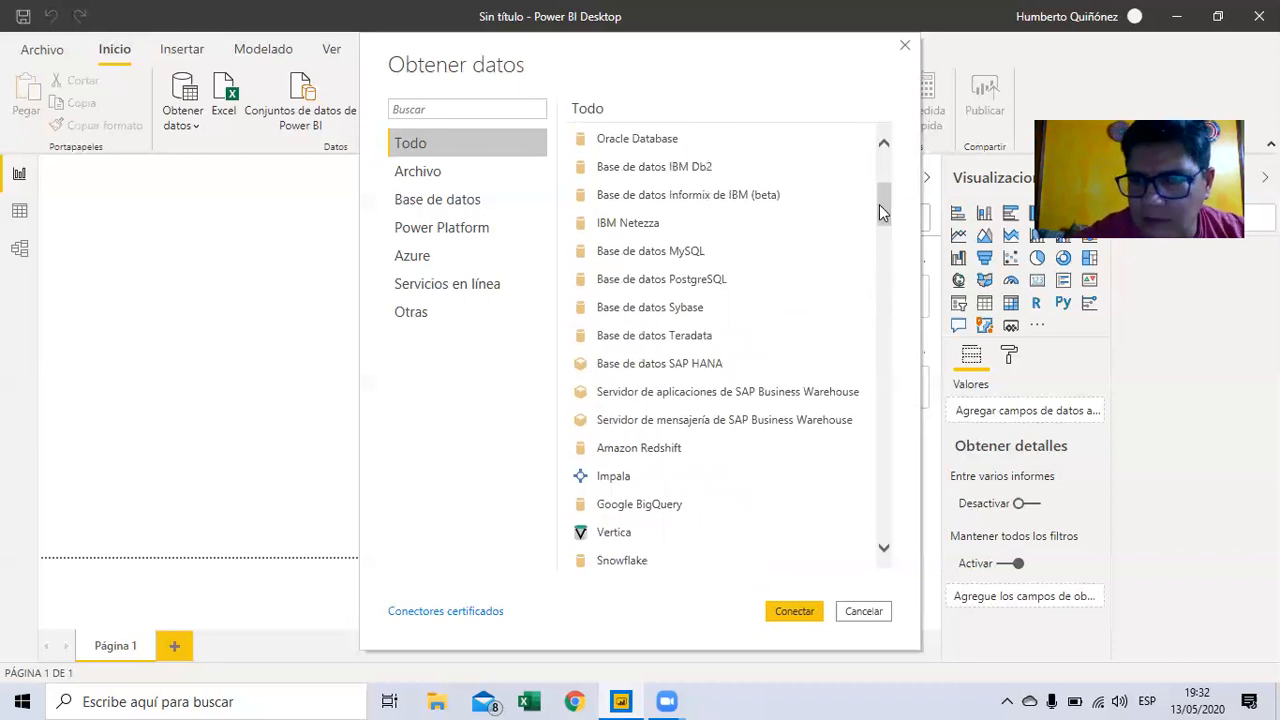
pyautogui.moveTo(880, 204); pyautogui.dragTo(881, 201)
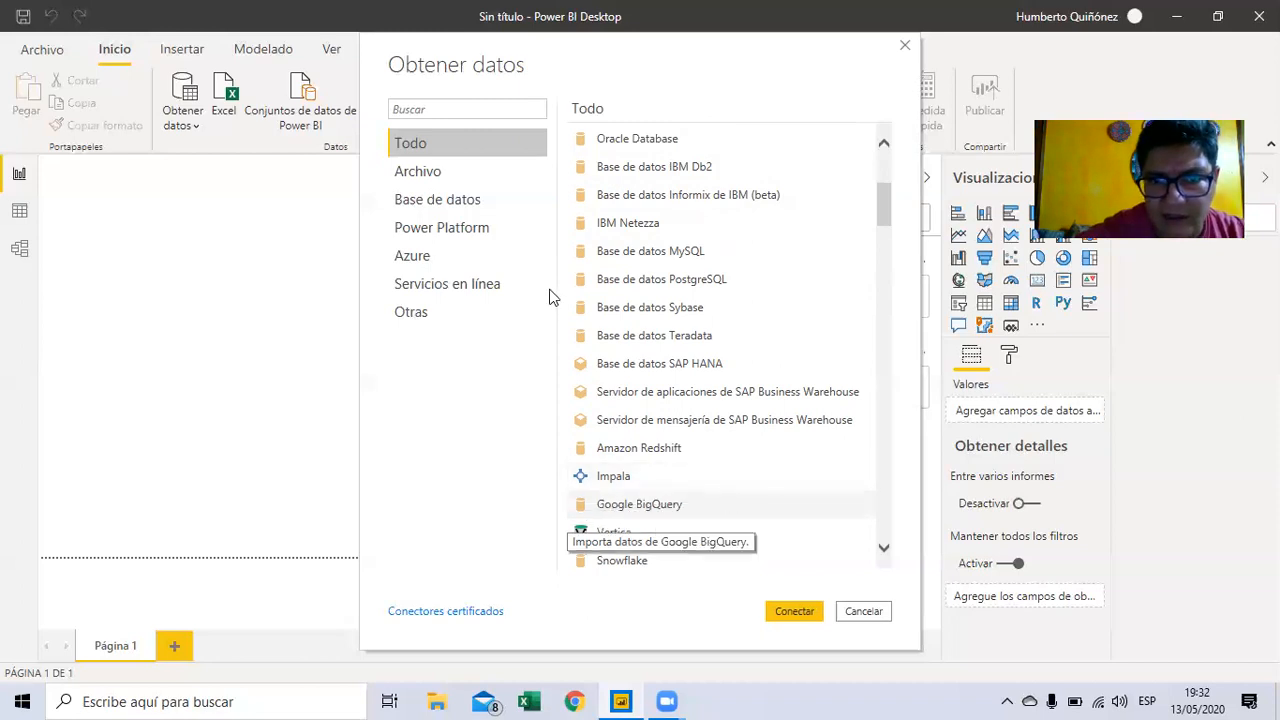
# - Review the connectors offered in the Archivo, Base de datos, Power Platform, Azure and Servicios en línea categories
pyautogui.click(428, 176)
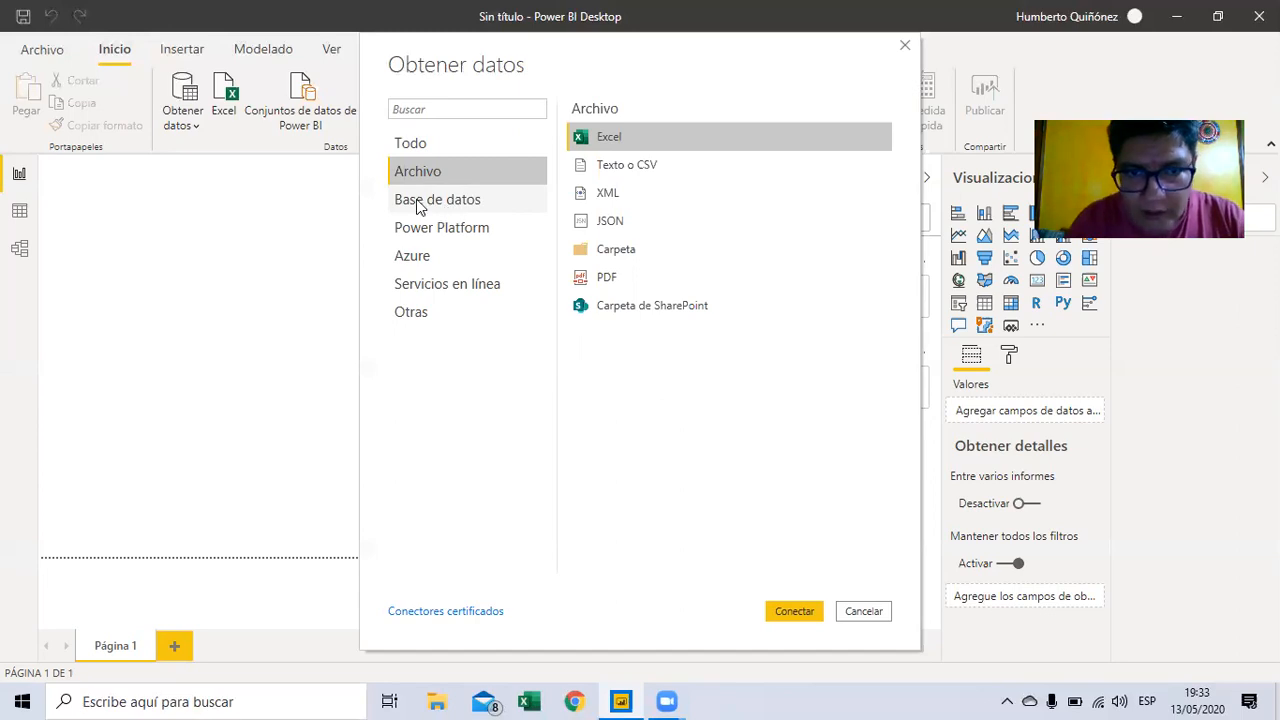
pyautogui.click(419, 207)
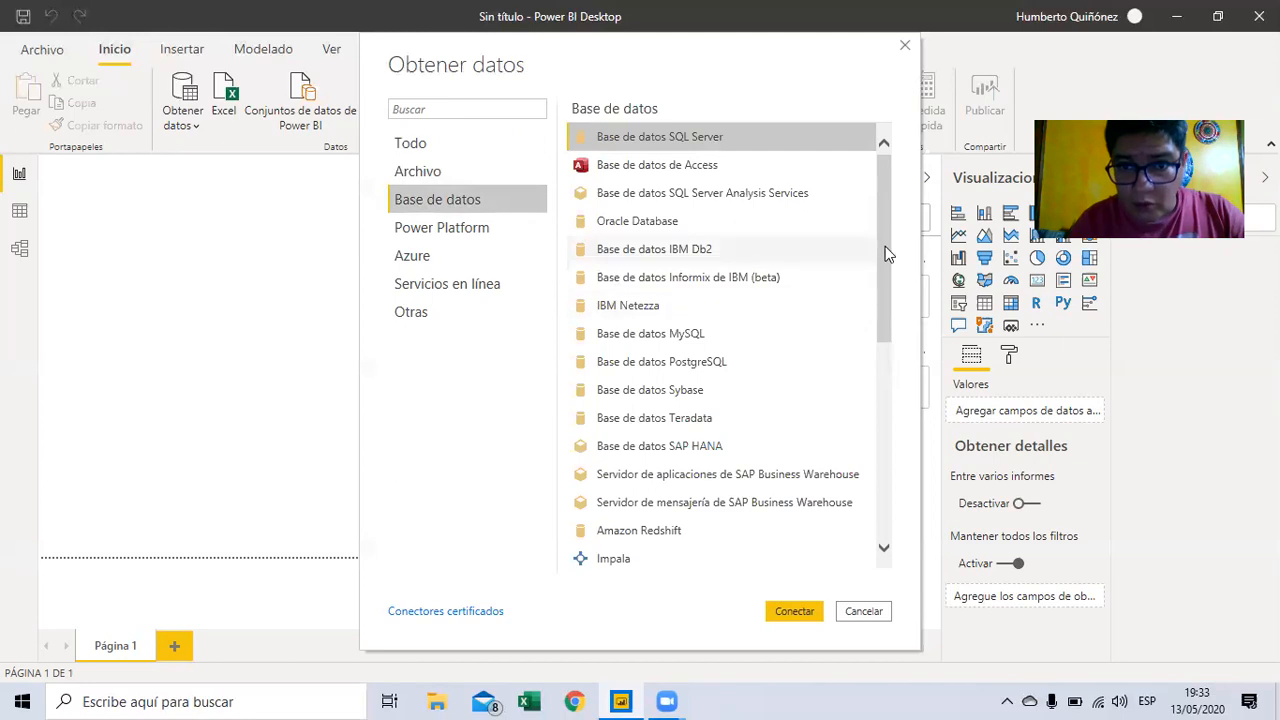
pyautogui.moveTo(886, 257); pyautogui.dragTo(879, 420)
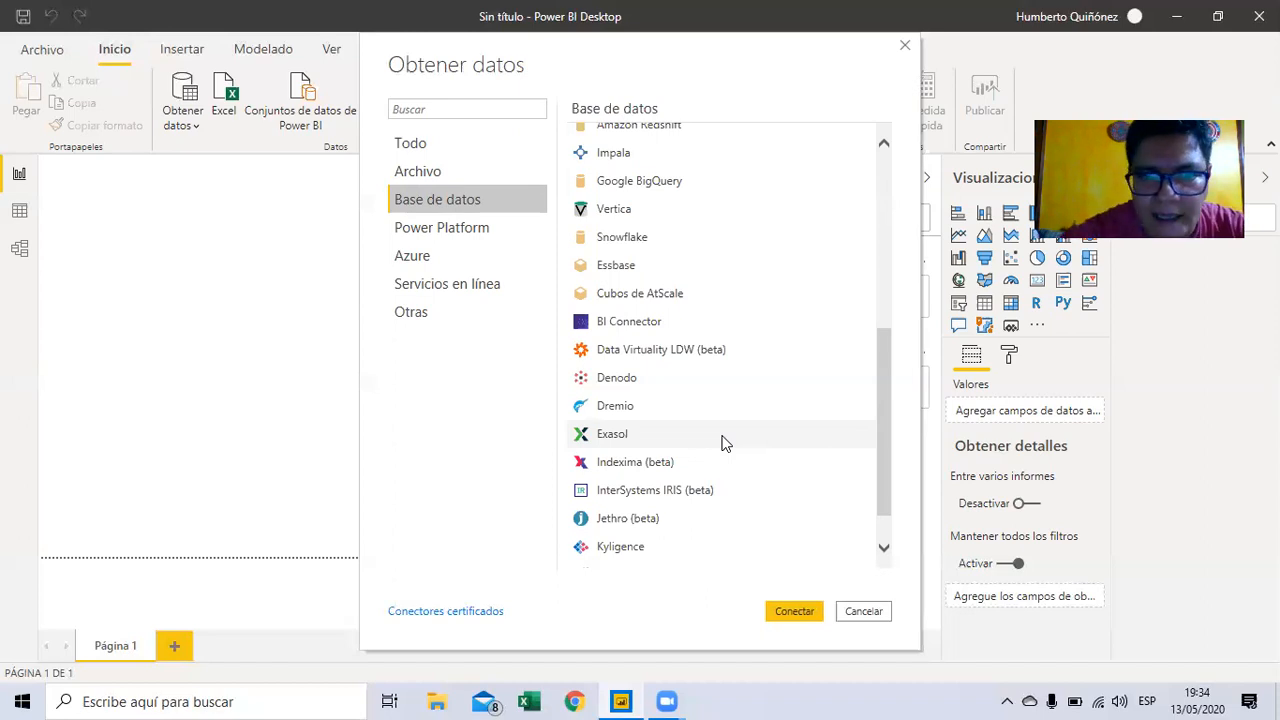
pyautogui.click(445, 233)
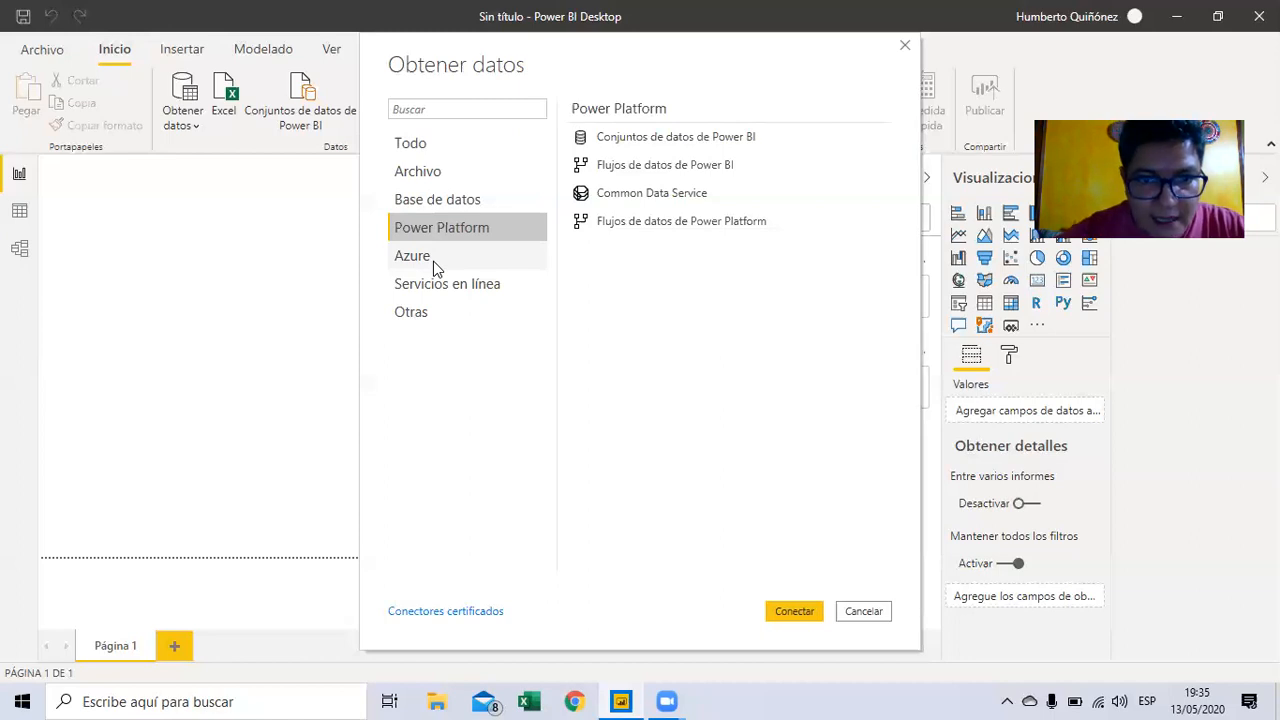
pyautogui.click(433, 261)
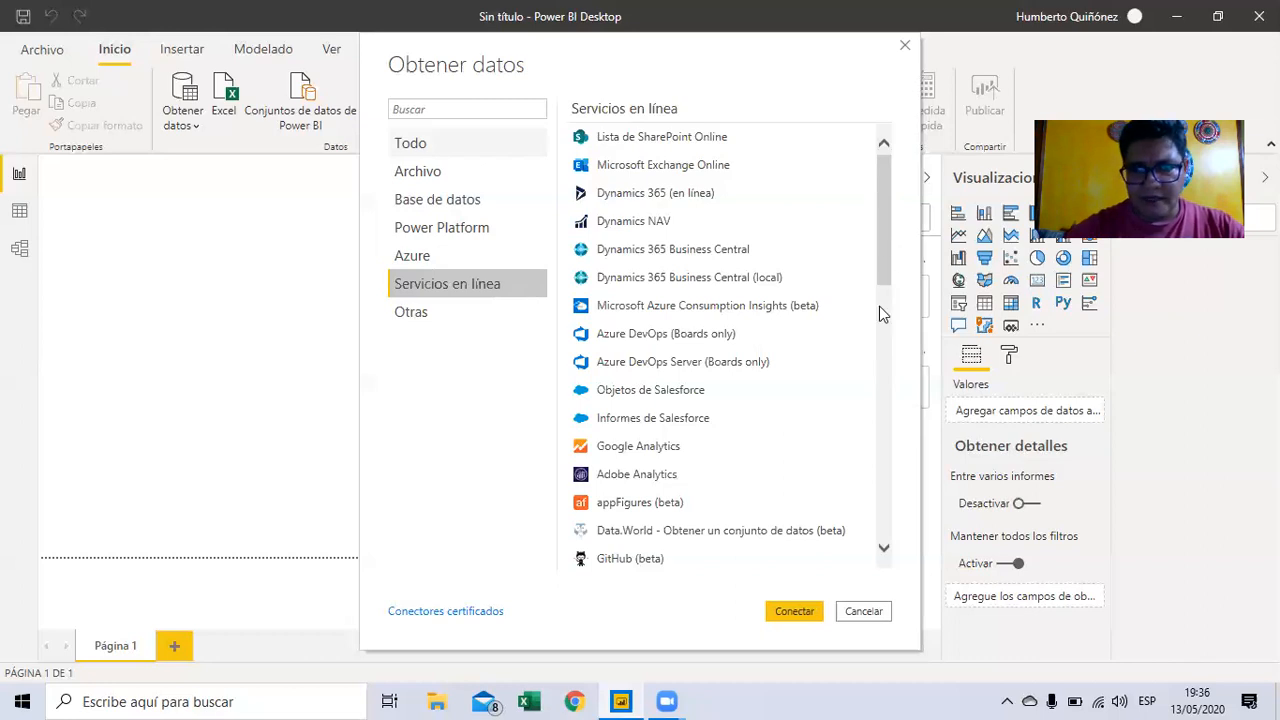
# - Return to the complete connector list and start a connection to an Excel data source
pyautogui.click(450, 150)
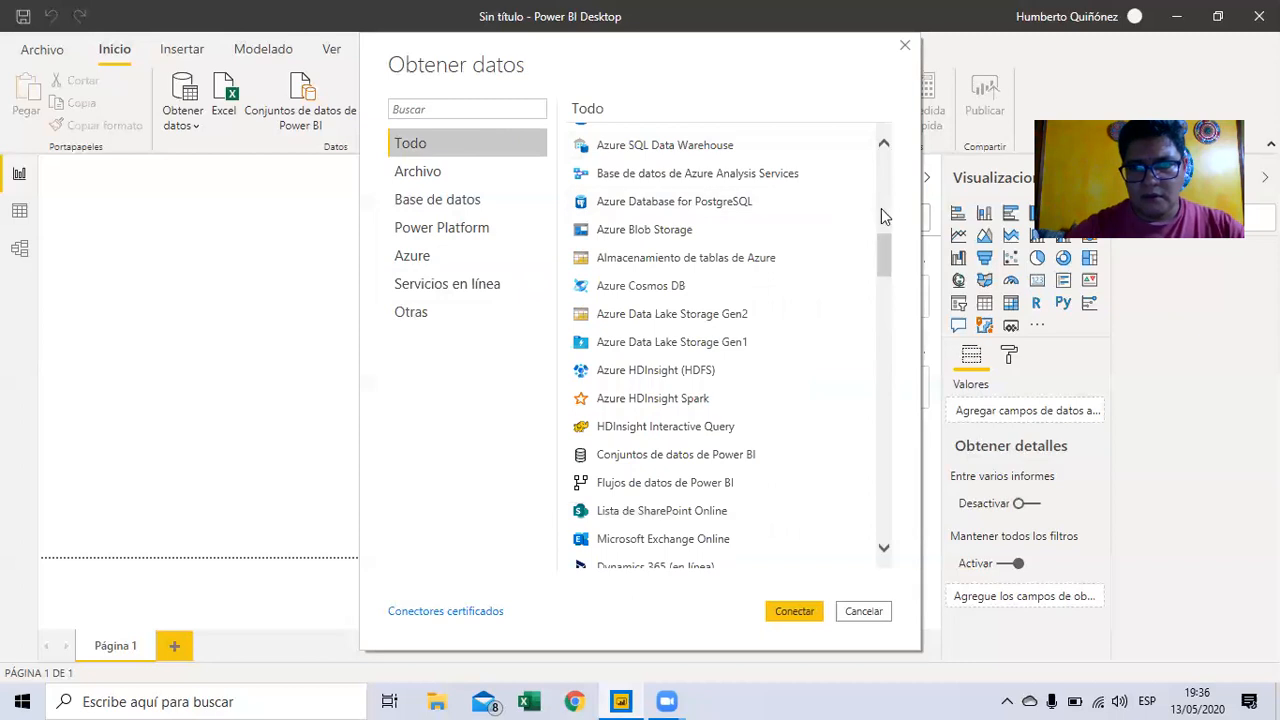
pyautogui.scroll(10, 881, 208)
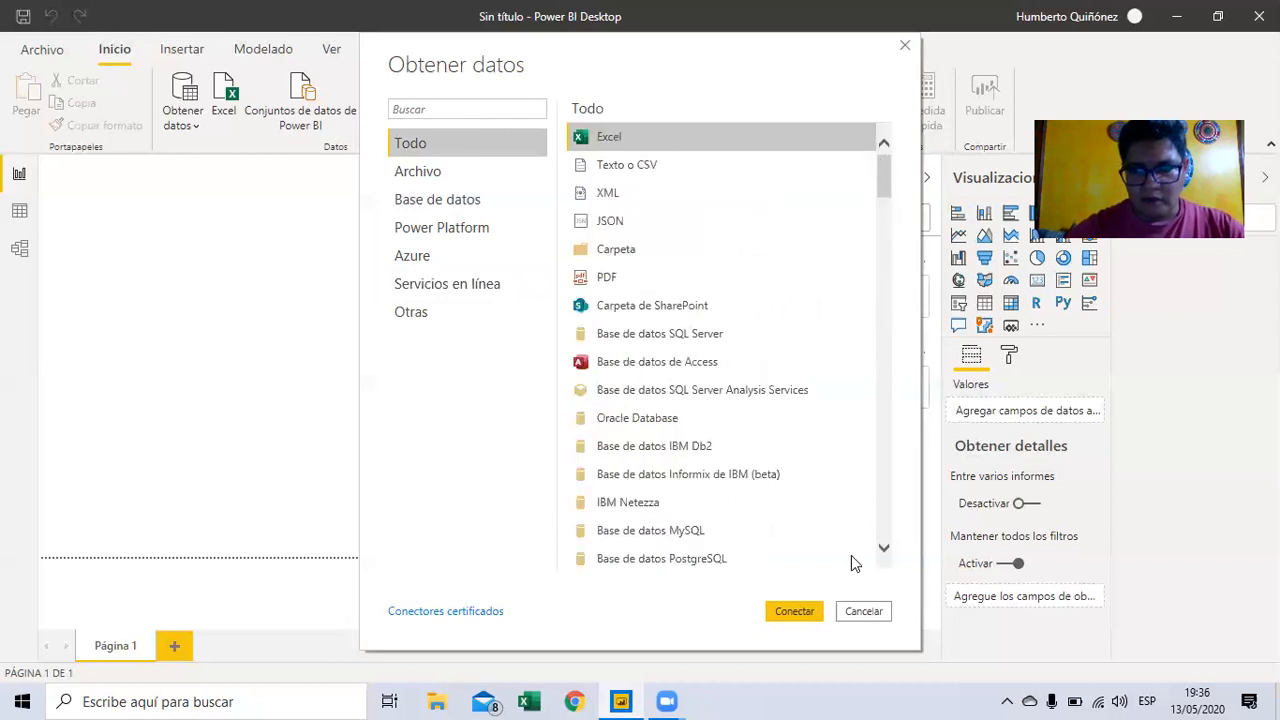
pyautogui.click(810, 614)
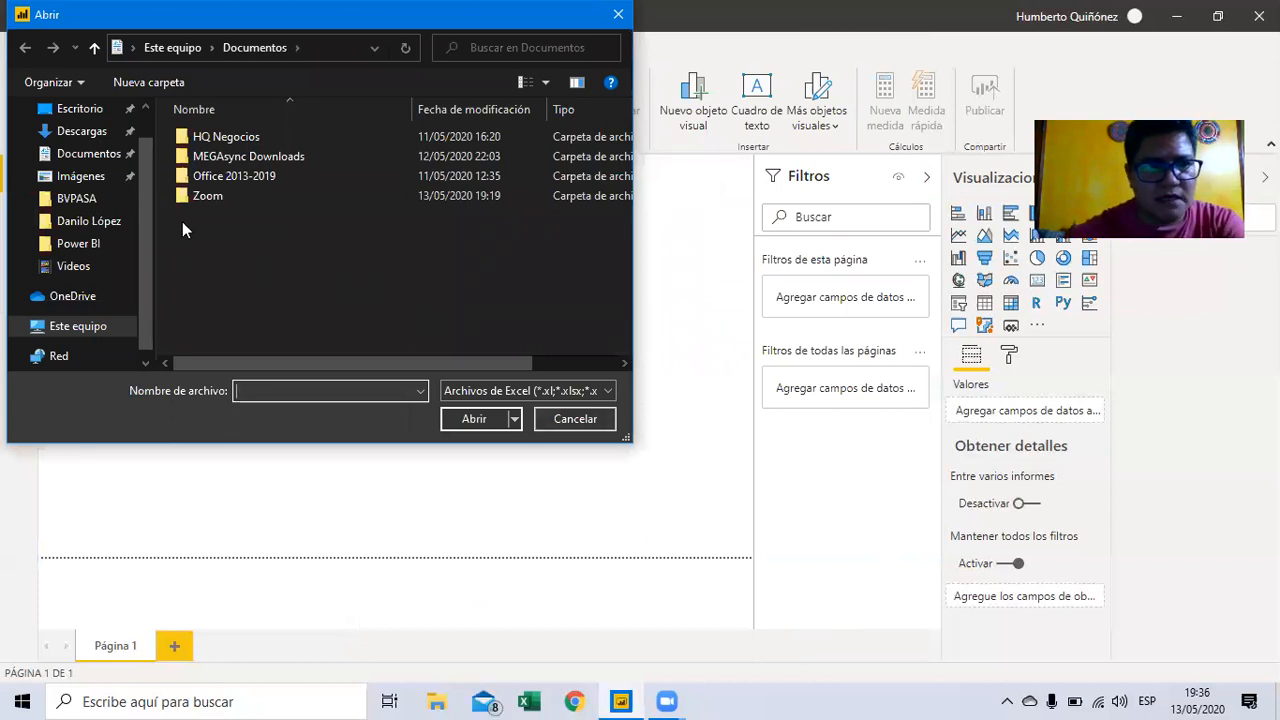
# - Open the Productos workbook from the person-named subfolder of HQ Negocios > Power BI in Documentos
pyautogui.doubleClick(209, 139)
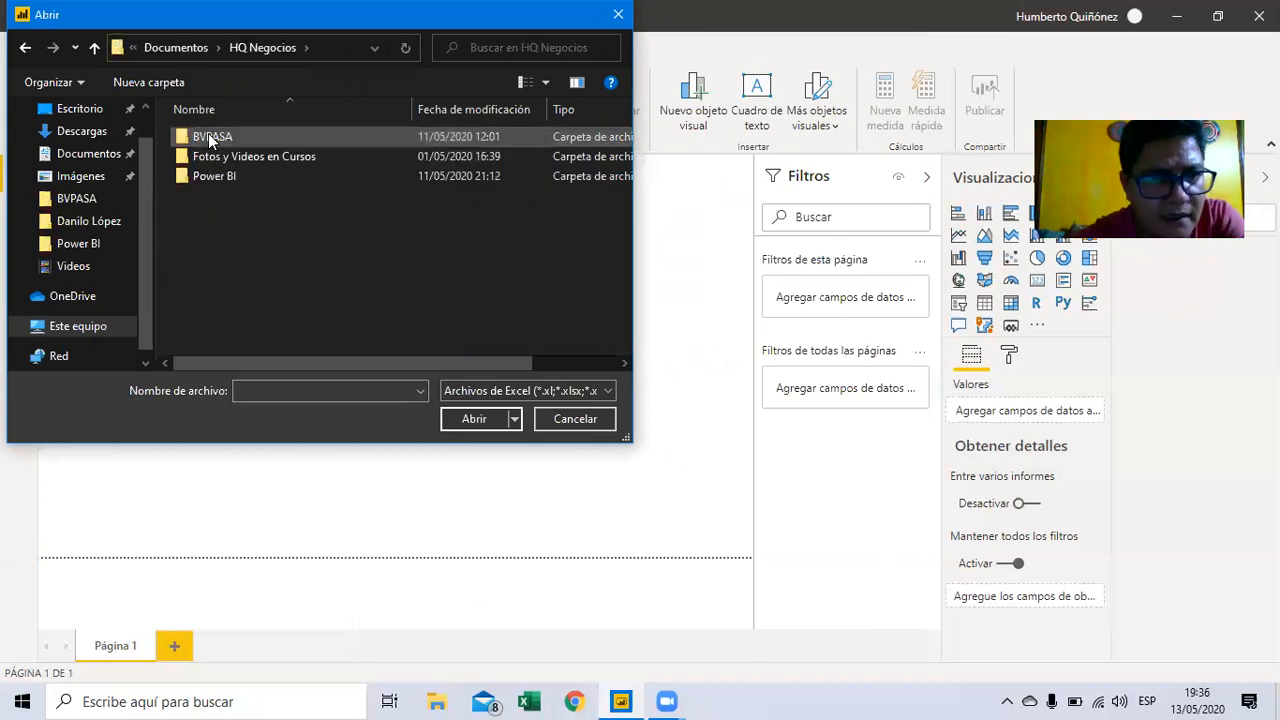
pyautogui.doubleClick(210, 176)
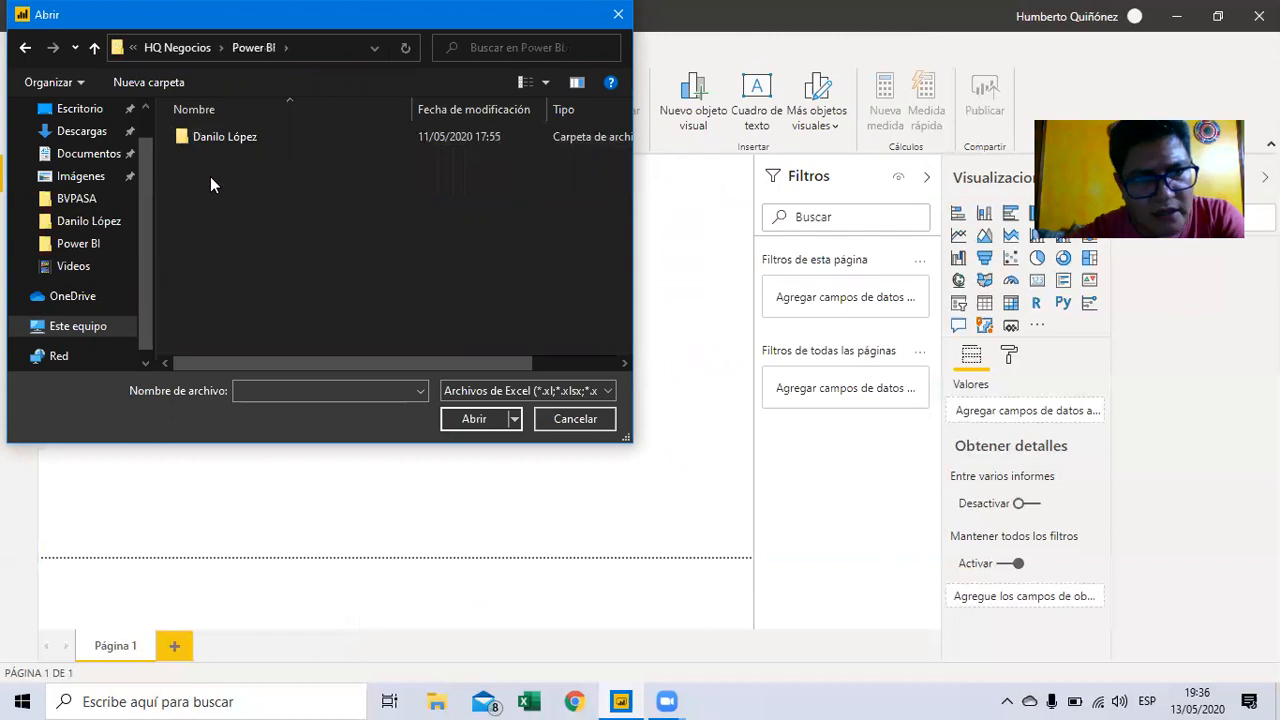
pyautogui.doubleClick(210, 137)
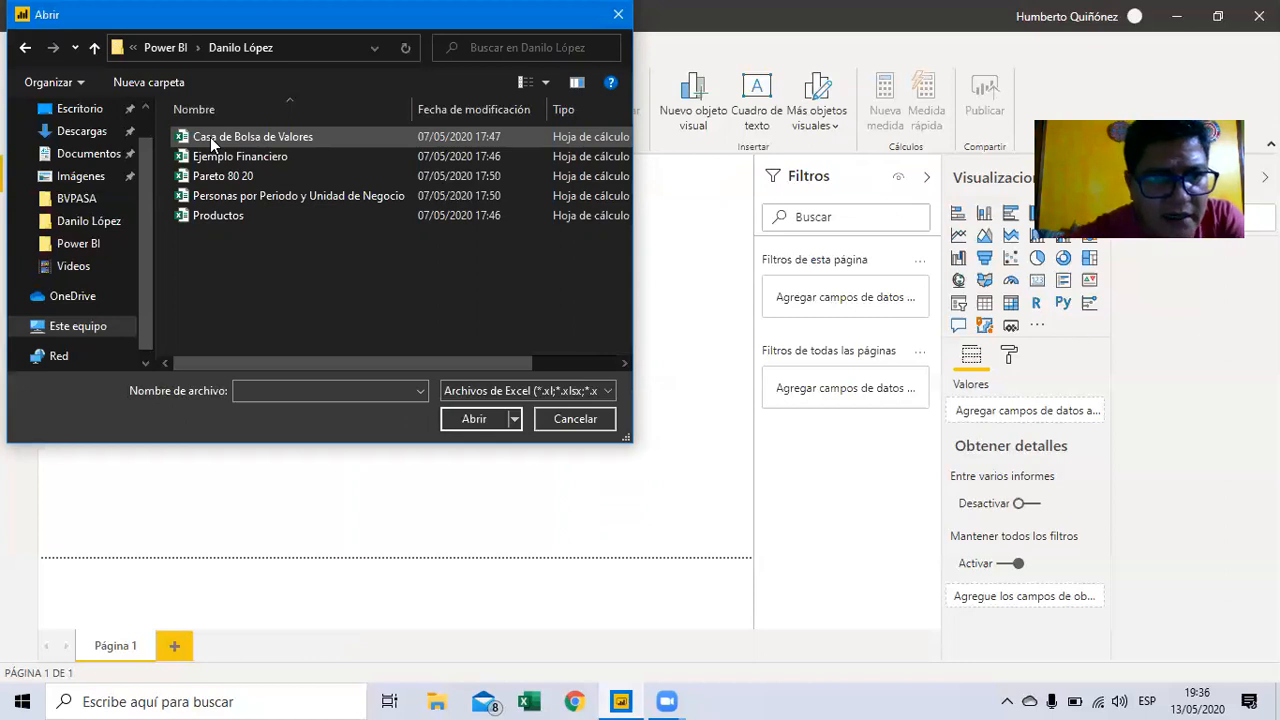
pyautogui.click(214, 216)
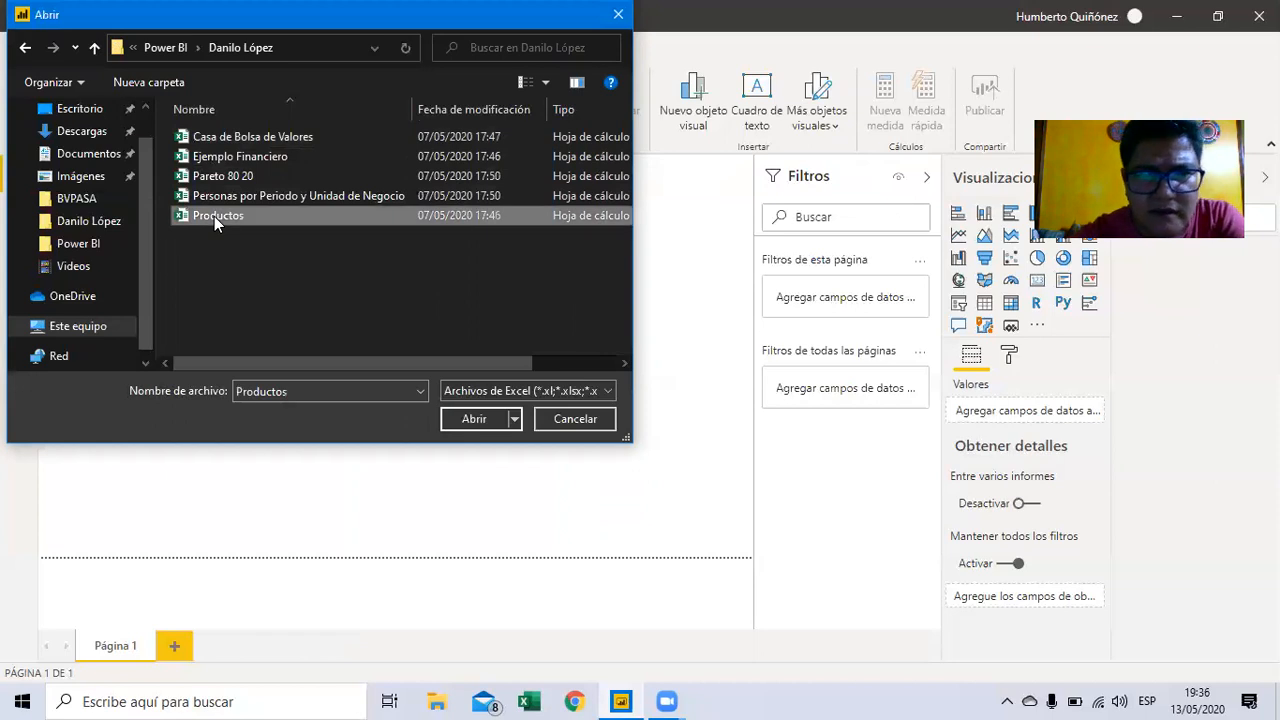
pyautogui.click(471, 422)
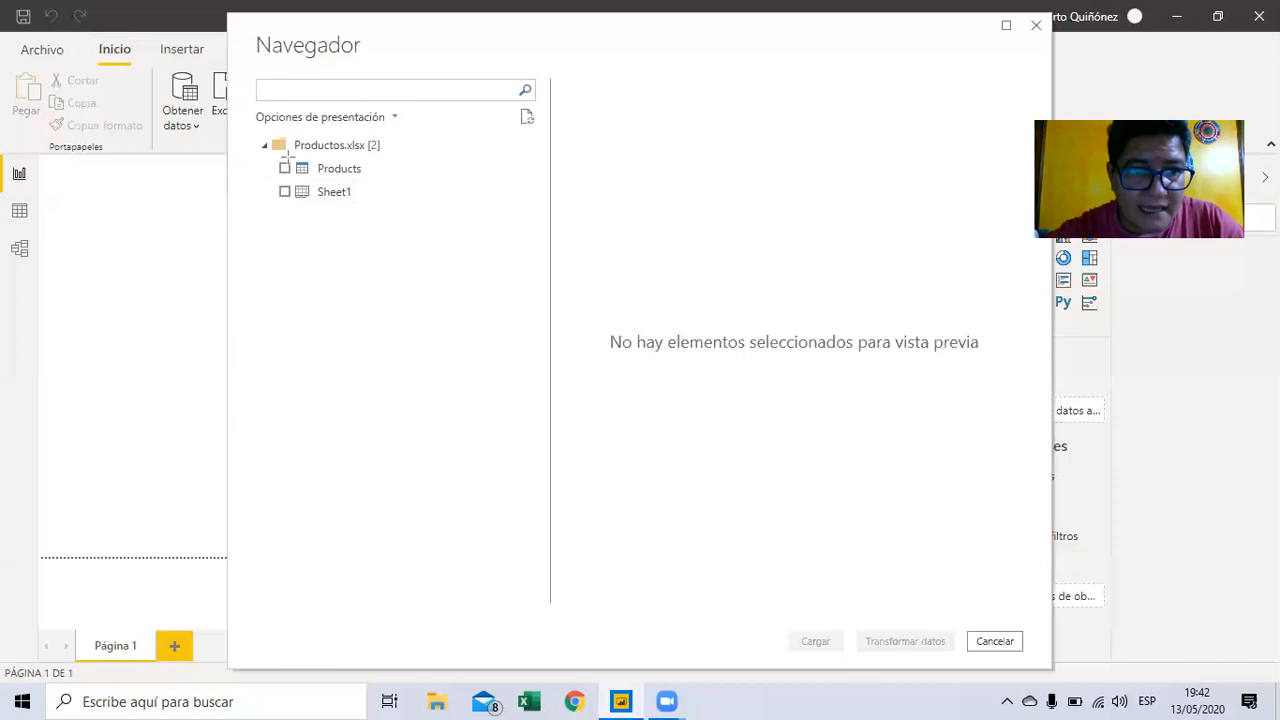
pyautogui.moveTo(288, 157); pyautogui.dragTo(316, 178)
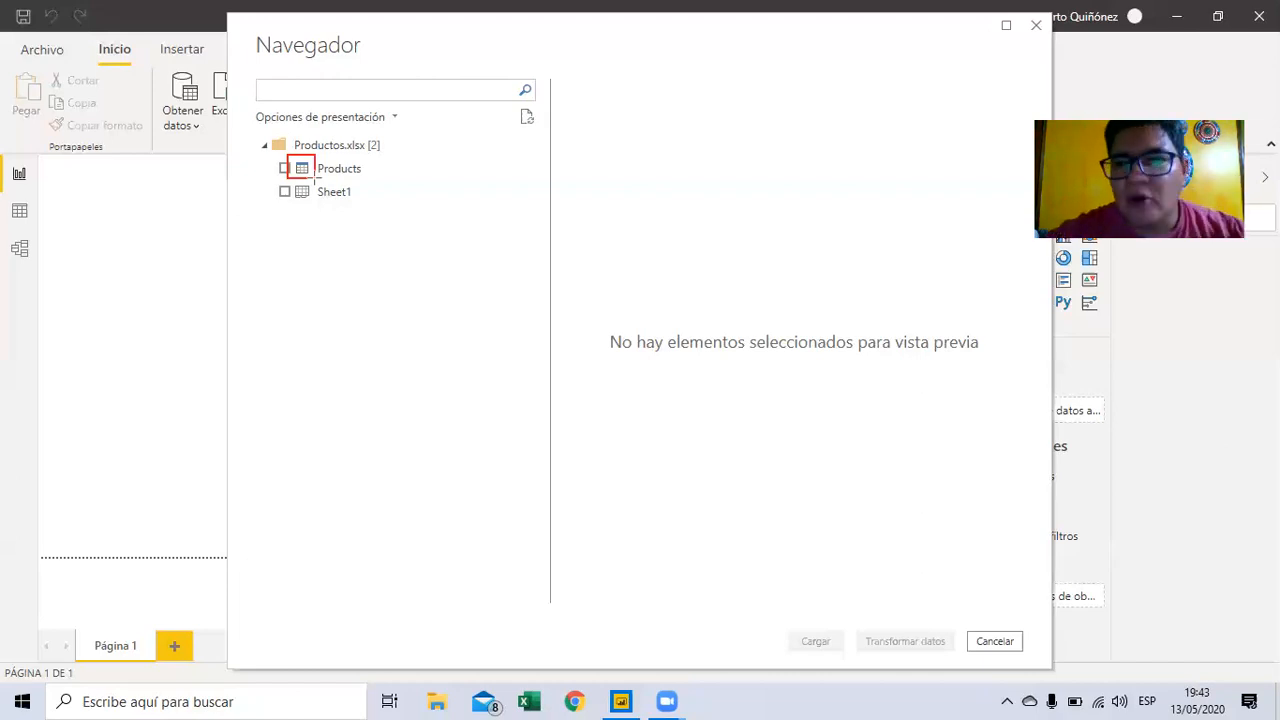
pyautogui.moveTo(290, 180); pyautogui.dragTo(316, 204)
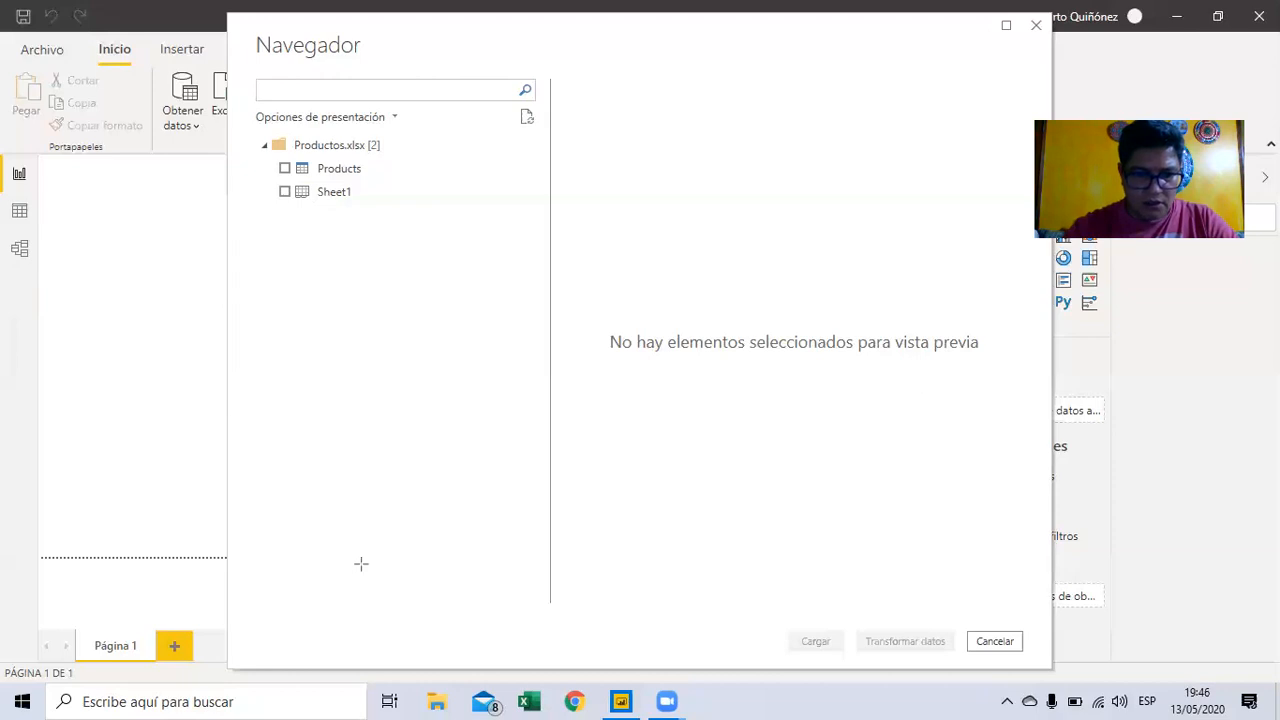
# - Preview Sheet1 of Productos.xlsx, inspect its columns from ProductID to Discontinued, and clear its selection
pyautogui.click(285, 191)
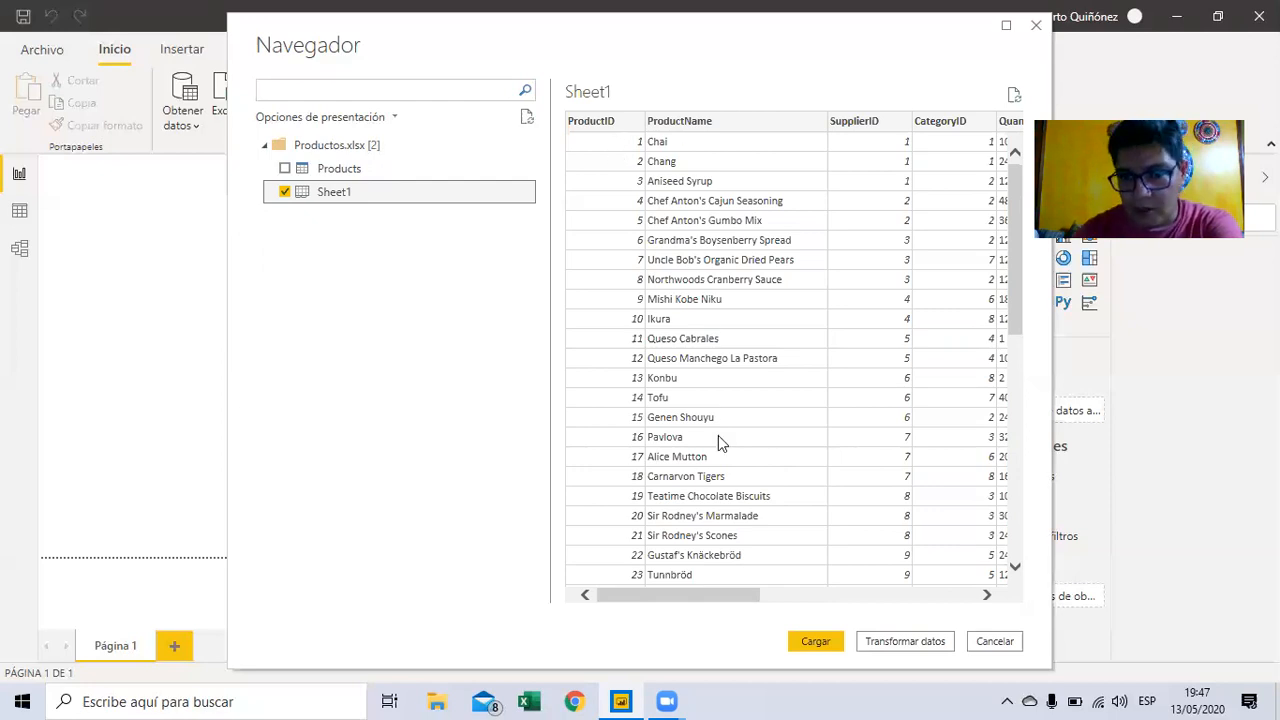
pyautogui.moveTo(714, 599); pyautogui.dragTo(767, 605)
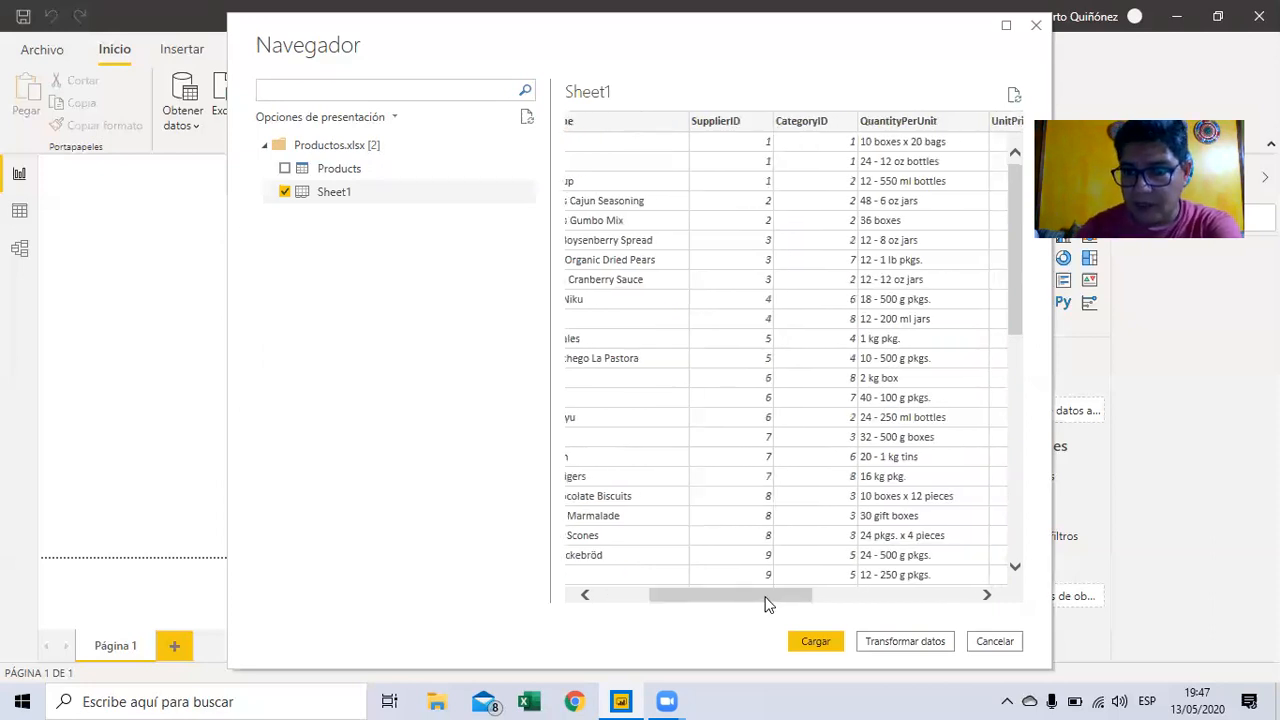
pyautogui.moveTo(766, 603); pyautogui.dragTo(829, 606)
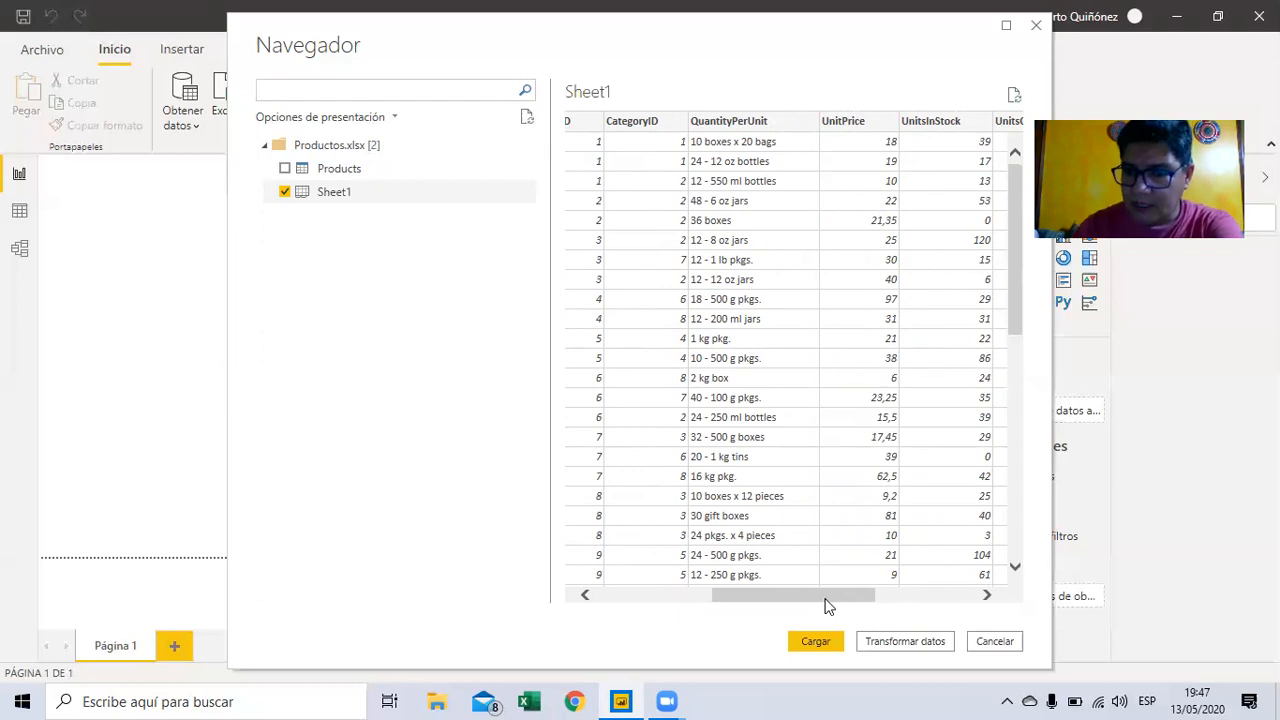
pyautogui.moveTo(827, 604); pyautogui.dragTo(941, 606)
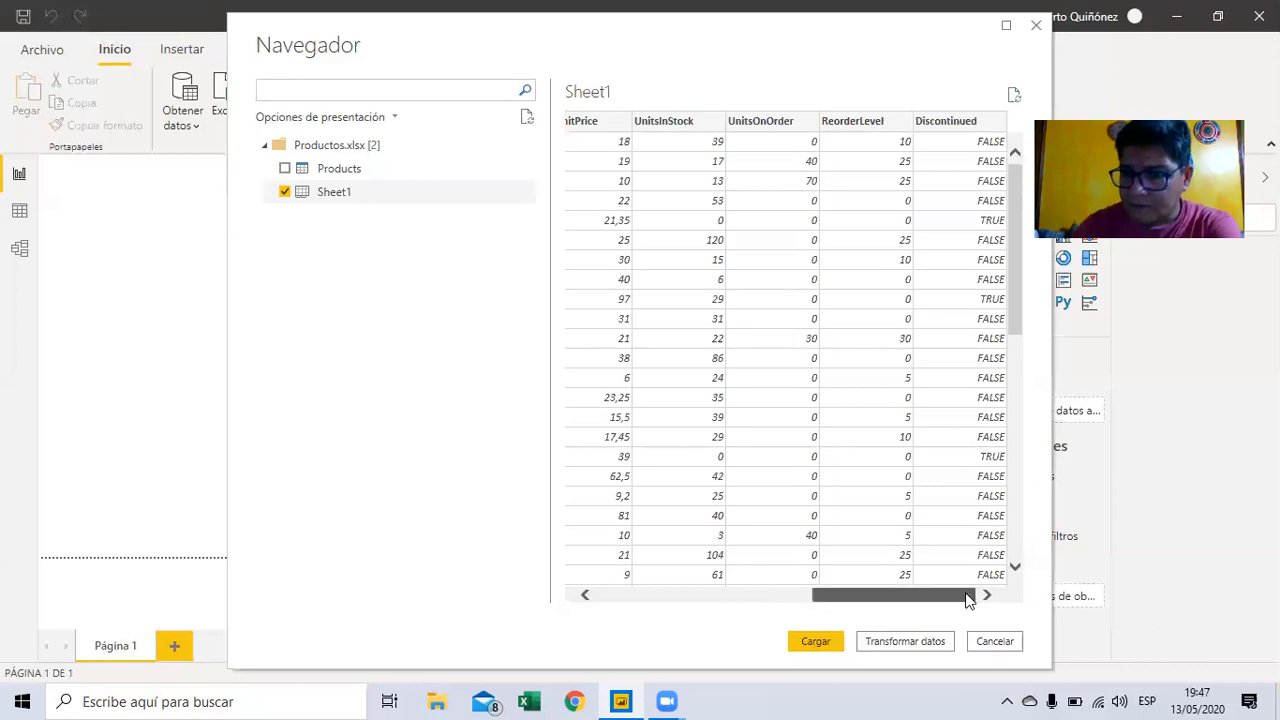
pyautogui.moveTo(822, 596); pyautogui.dragTo(710, 599)
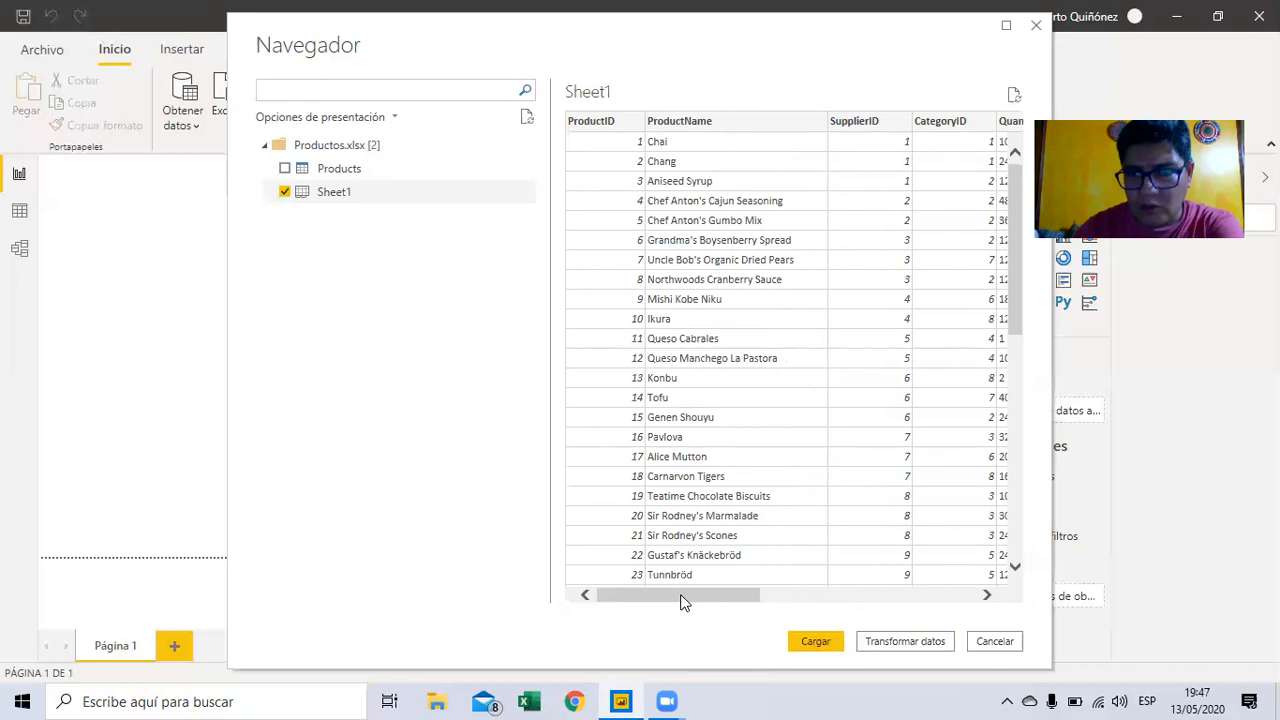
pyautogui.moveTo(683, 600); pyautogui.dragTo(543, 598)
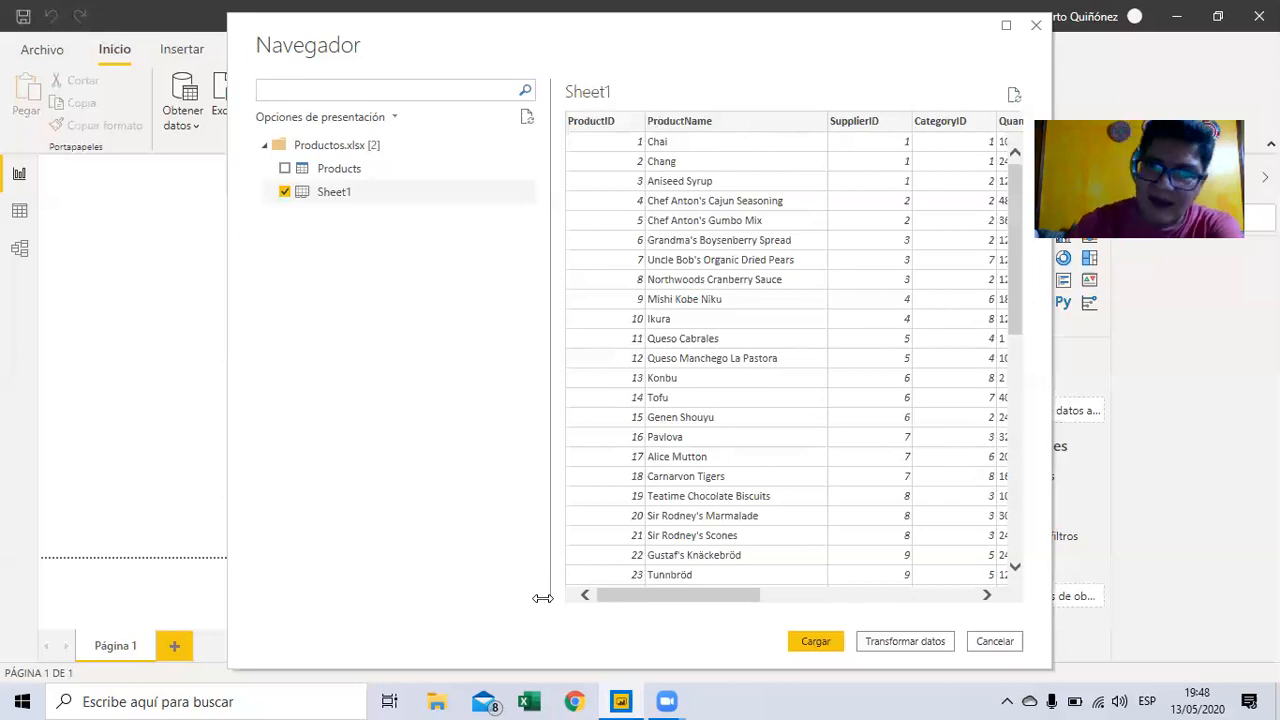
pyautogui.click(285, 193)
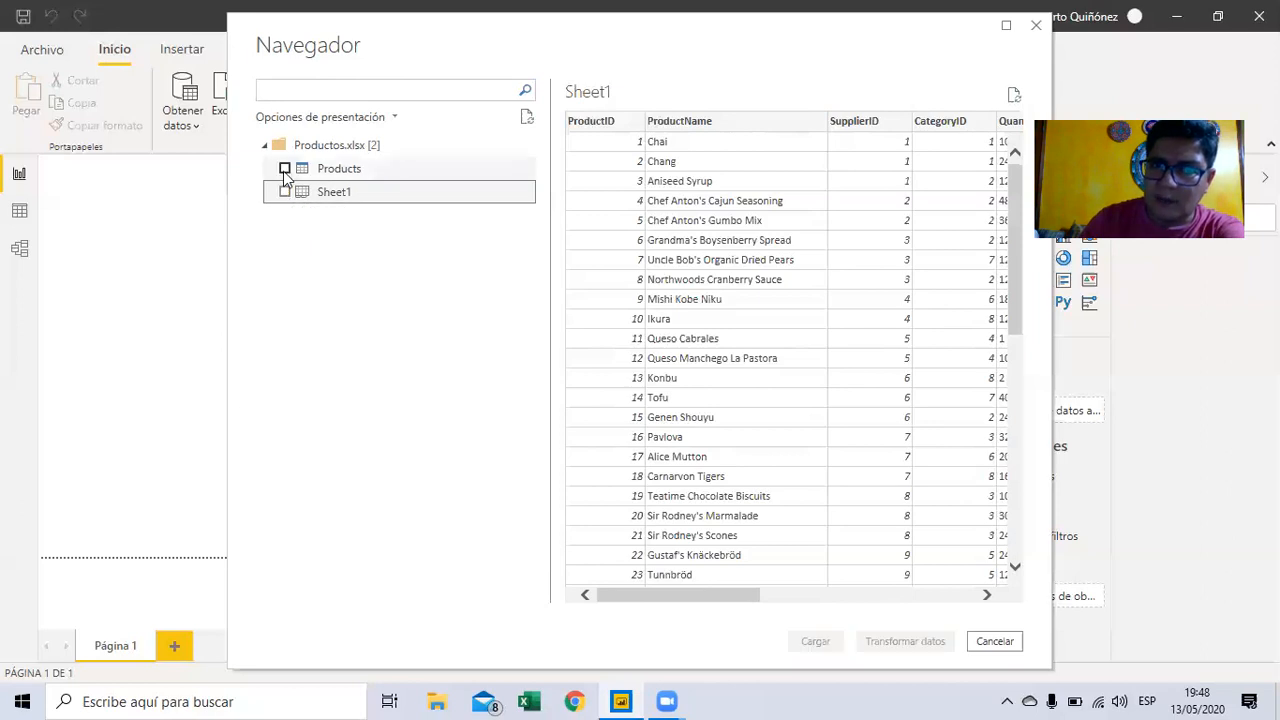
# - Choose only the Products table of Productos.xlsx, preview Sheet1 for comparison, and open the selection in Power Query for transformation
pyautogui.click(285, 170)
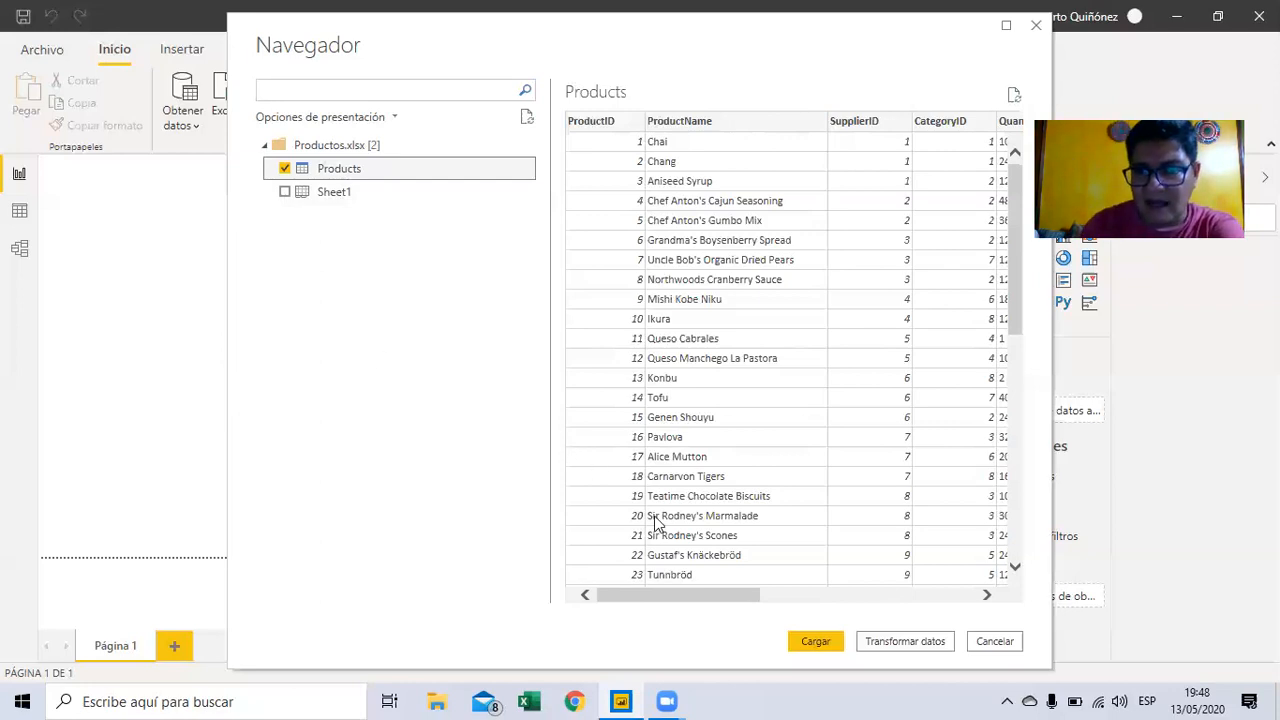
pyautogui.moveTo(677, 594); pyautogui.dragTo(617, 597)
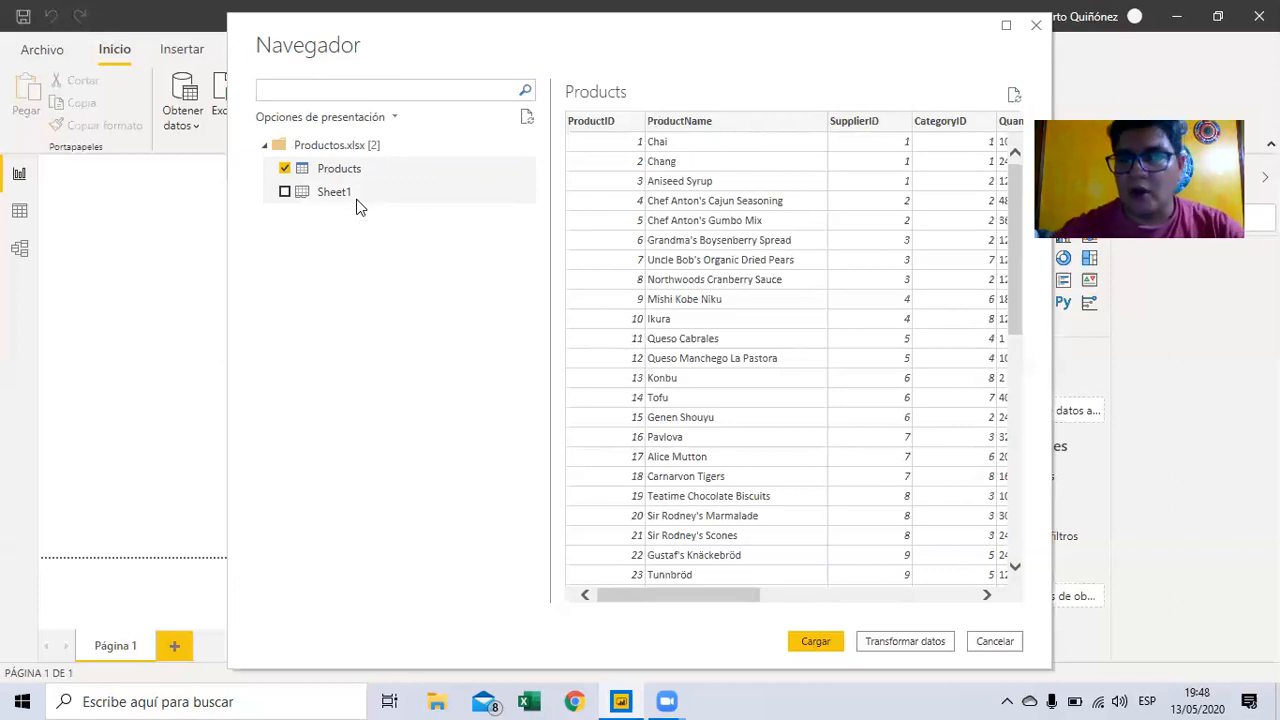
pyautogui.click(285, 193)
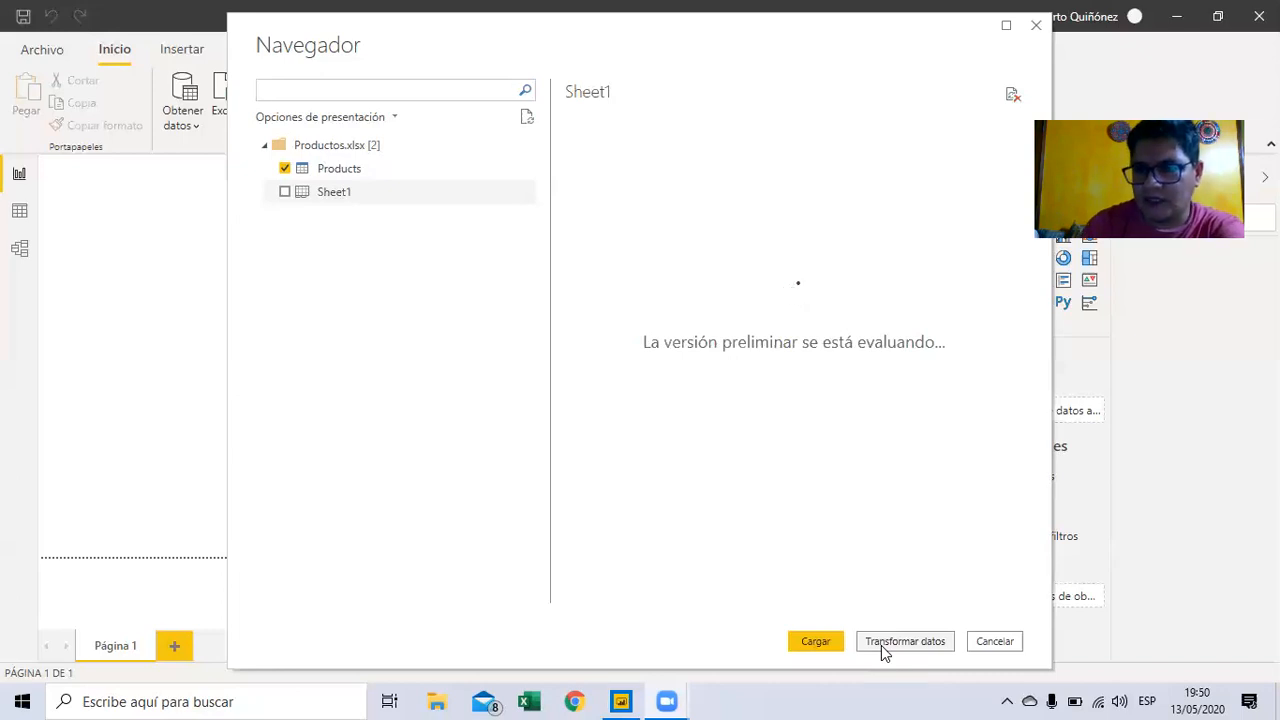
pyautogui.click(898, 645)
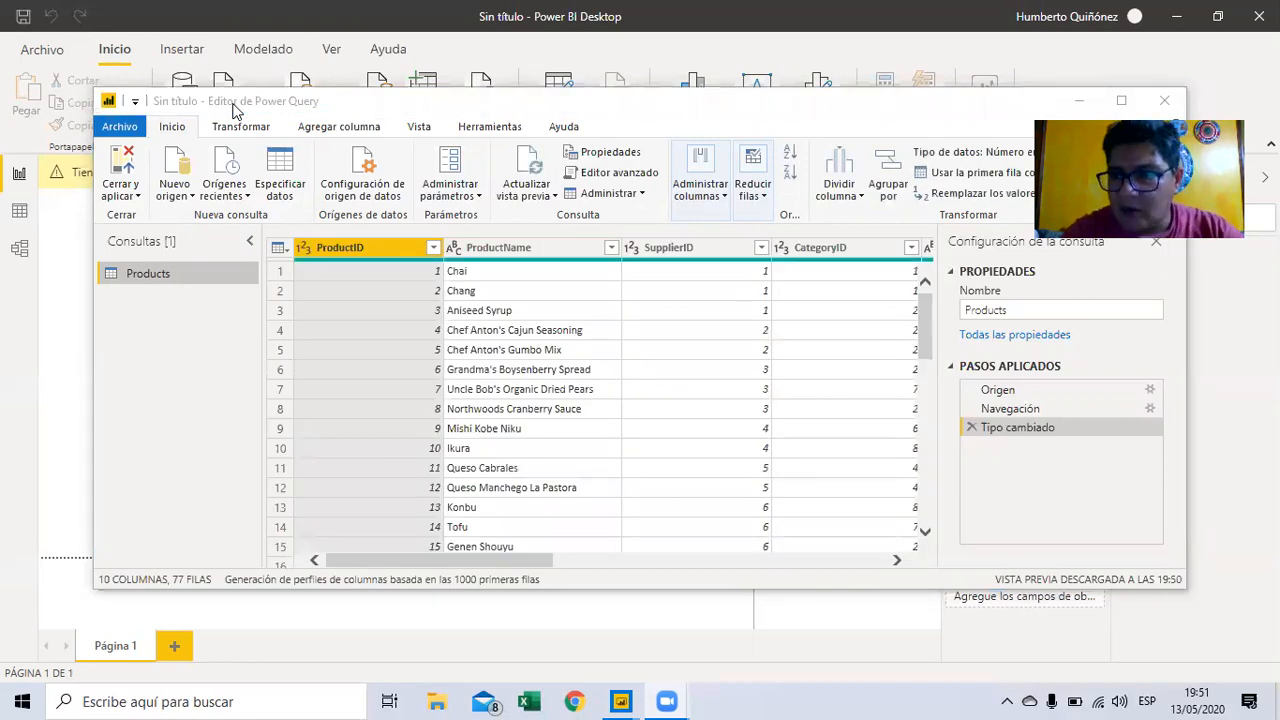
# - Reposition the Power Query editor window and inspect all rows and columns of the Products query, from ProductID to Discontinued
pyautogui.click(594, 101)
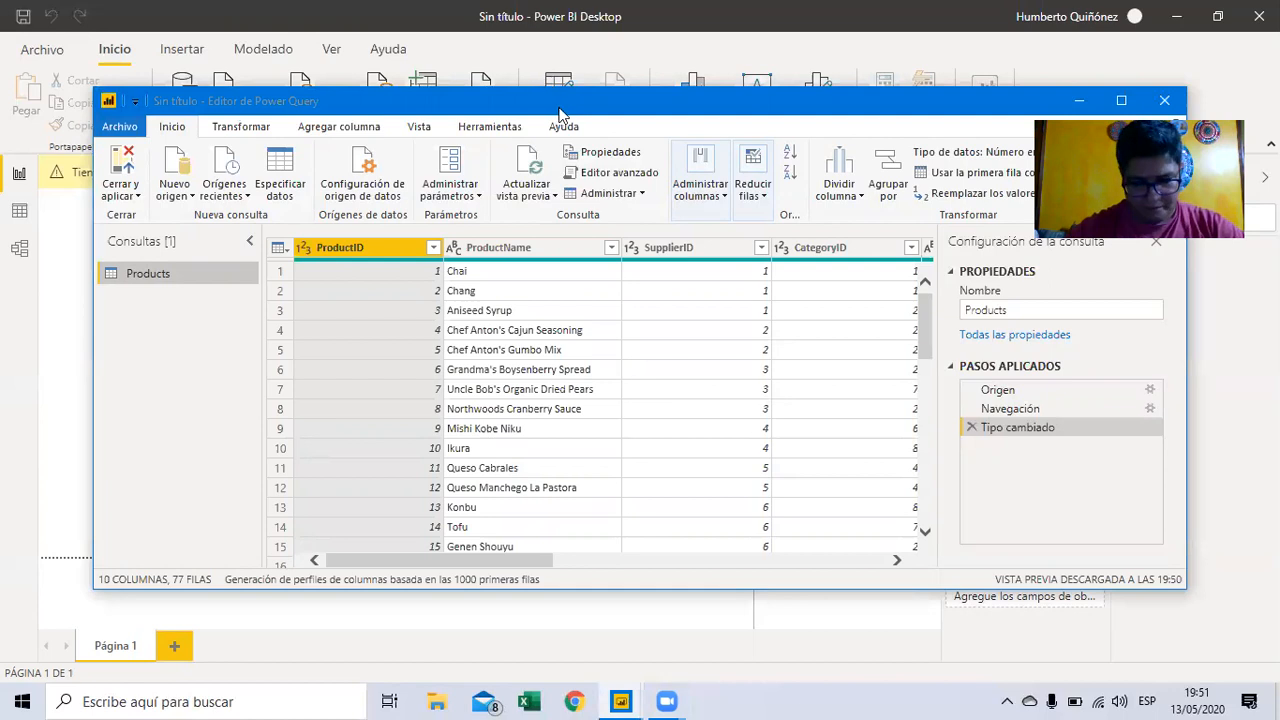
pyautogui.moveTo(560, 108); pyautogui.dragTo(505, 75)
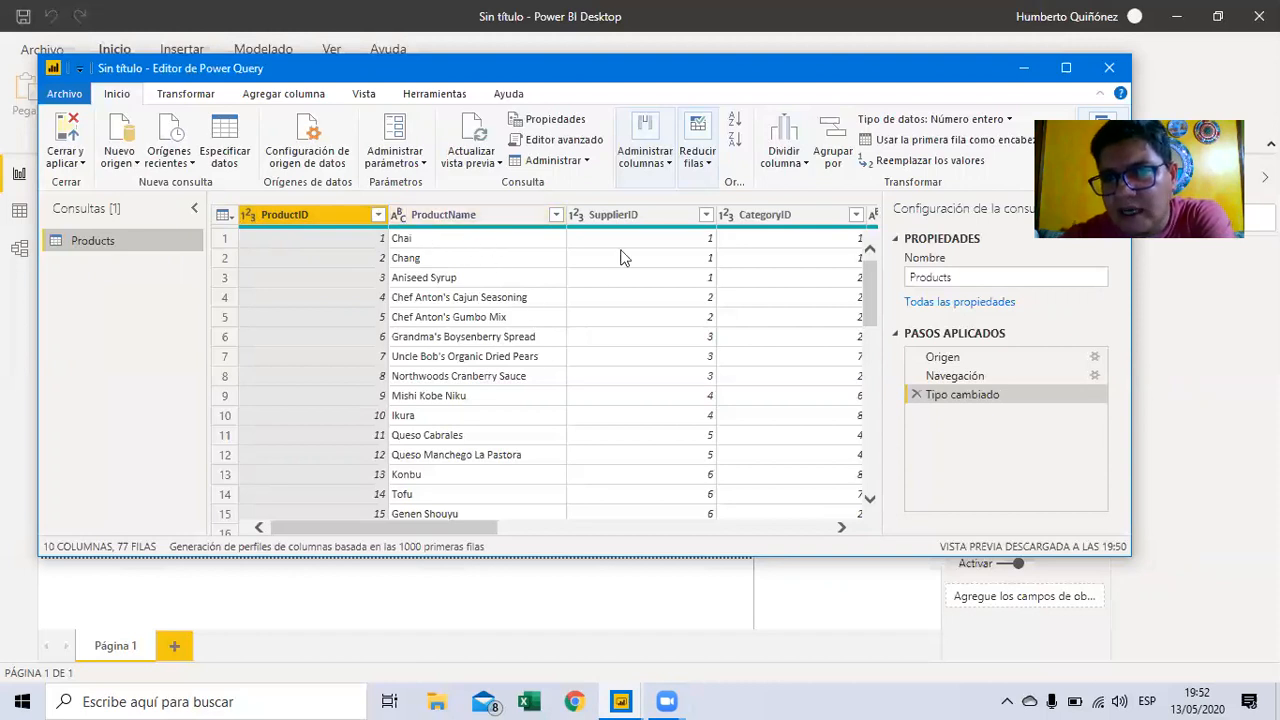
pyautogui.moveTo(444, 527); pyautogui.dragTo(577, 534)
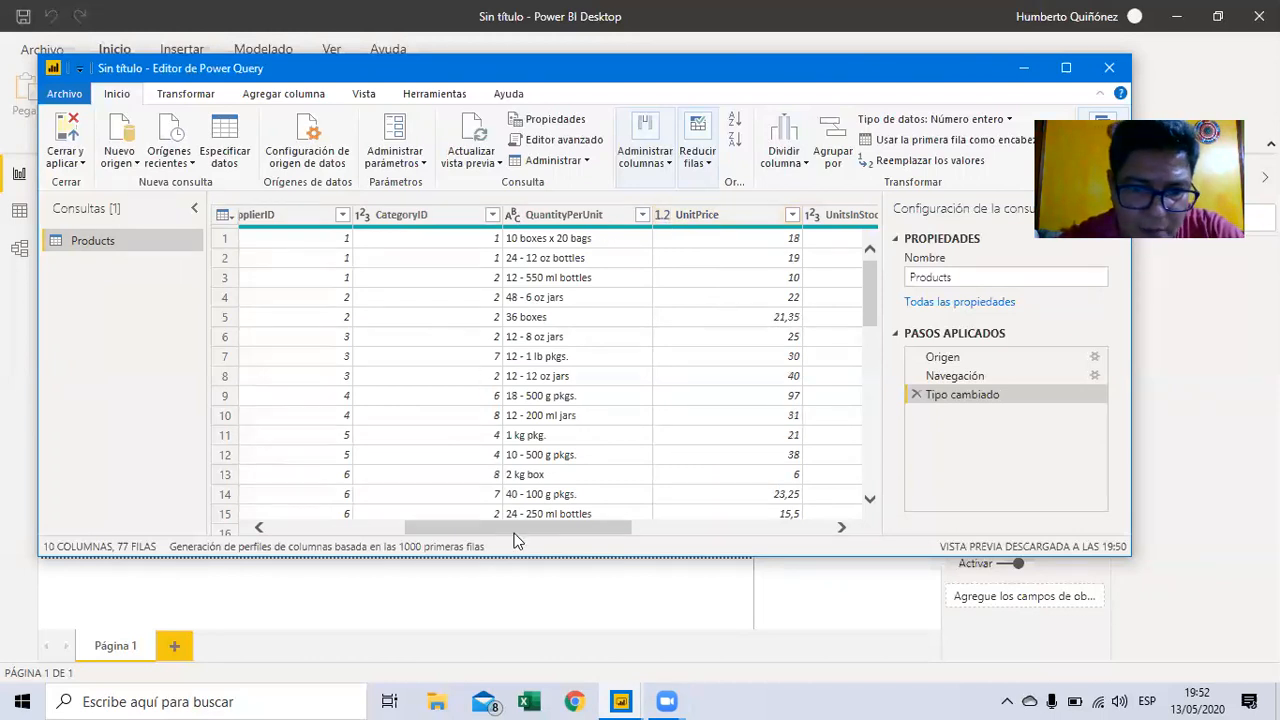
pyautogui.moveTo(517, 530); pyautogui.dragTo(729, 528)
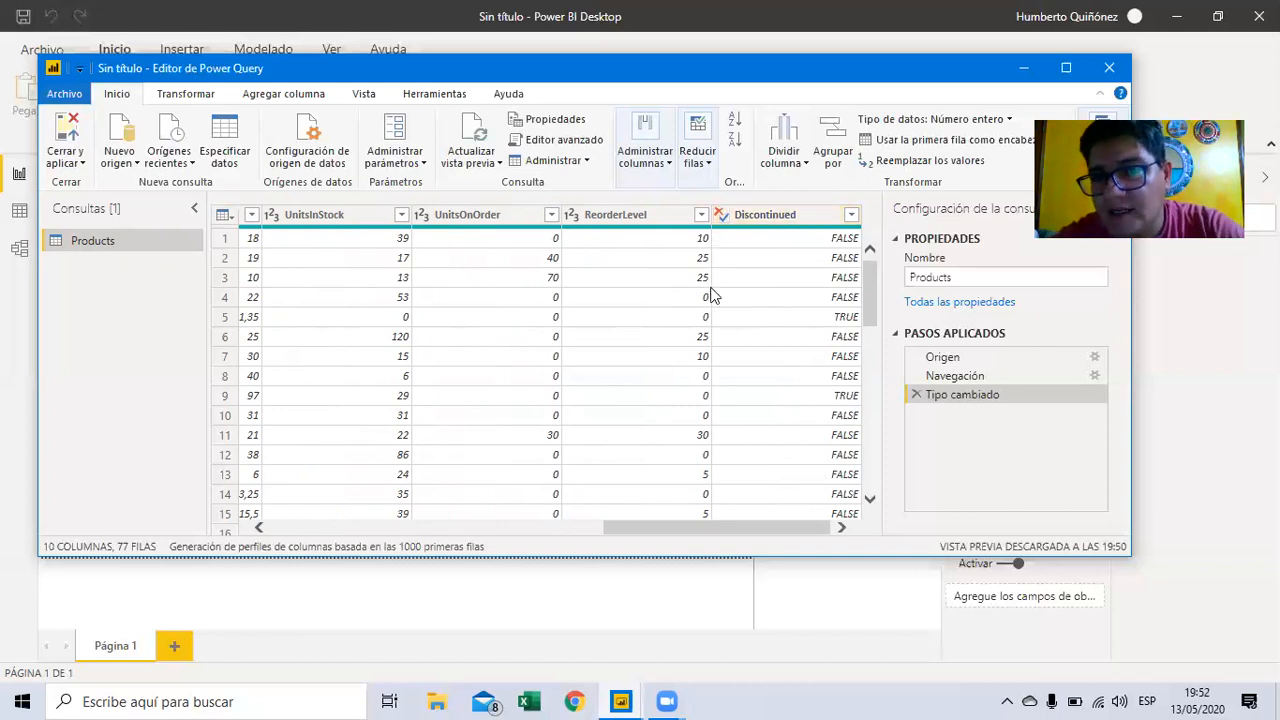
pyautogui.scroll(-3, 877, 407)
pyautogui.scroll(-2, 860, 400)
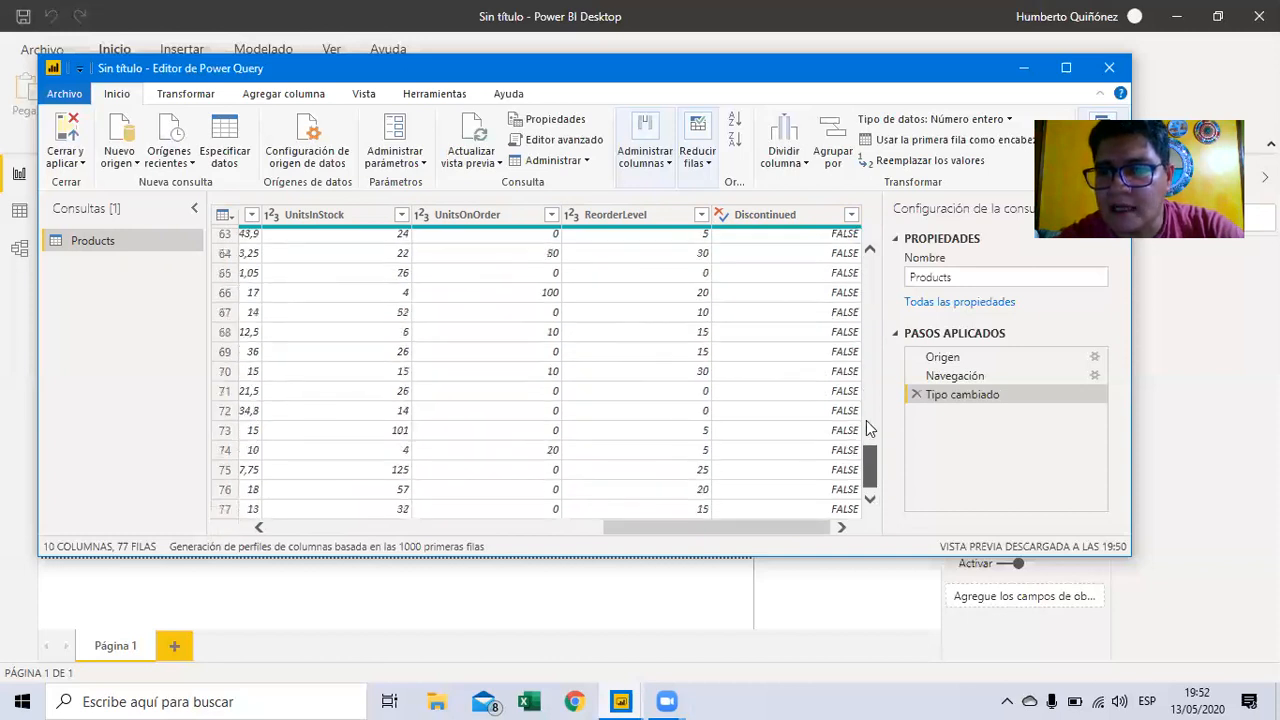
pyautogui.scroll(5, 857, 280)
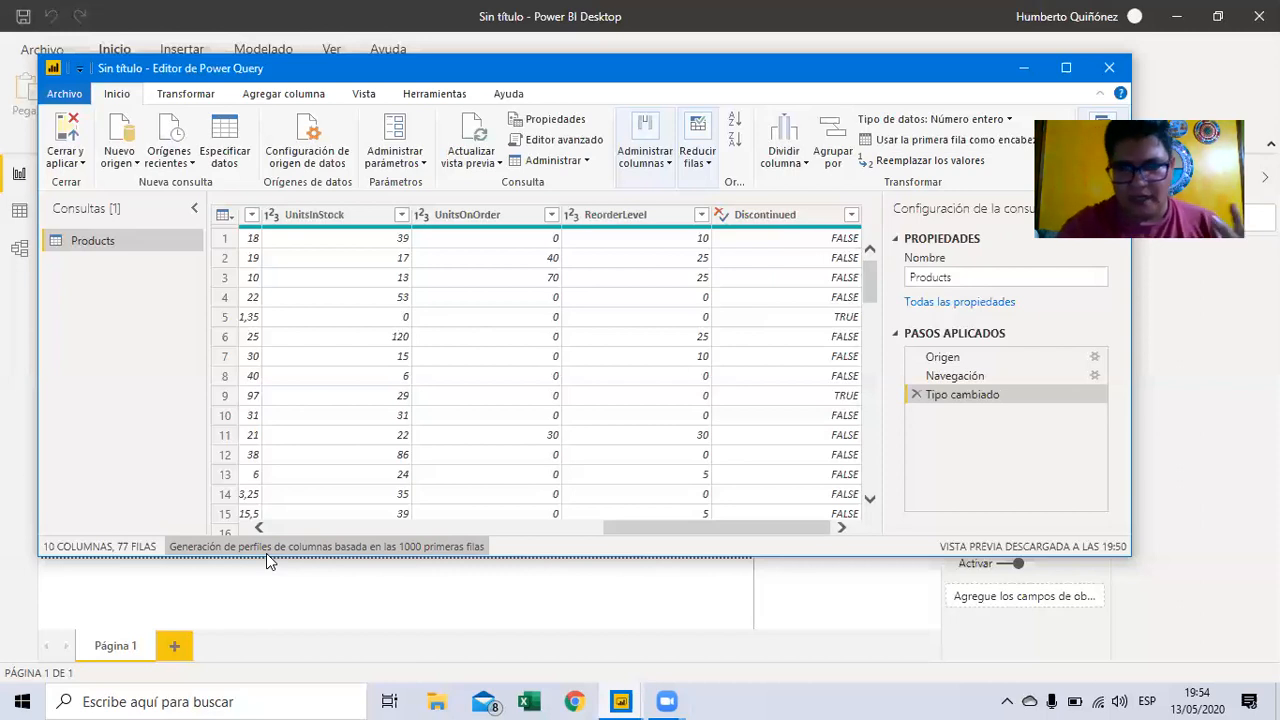
pyautogui.click(558, 531)
pyautogui.click(400, 528)
pyautogui.click(256, 290)
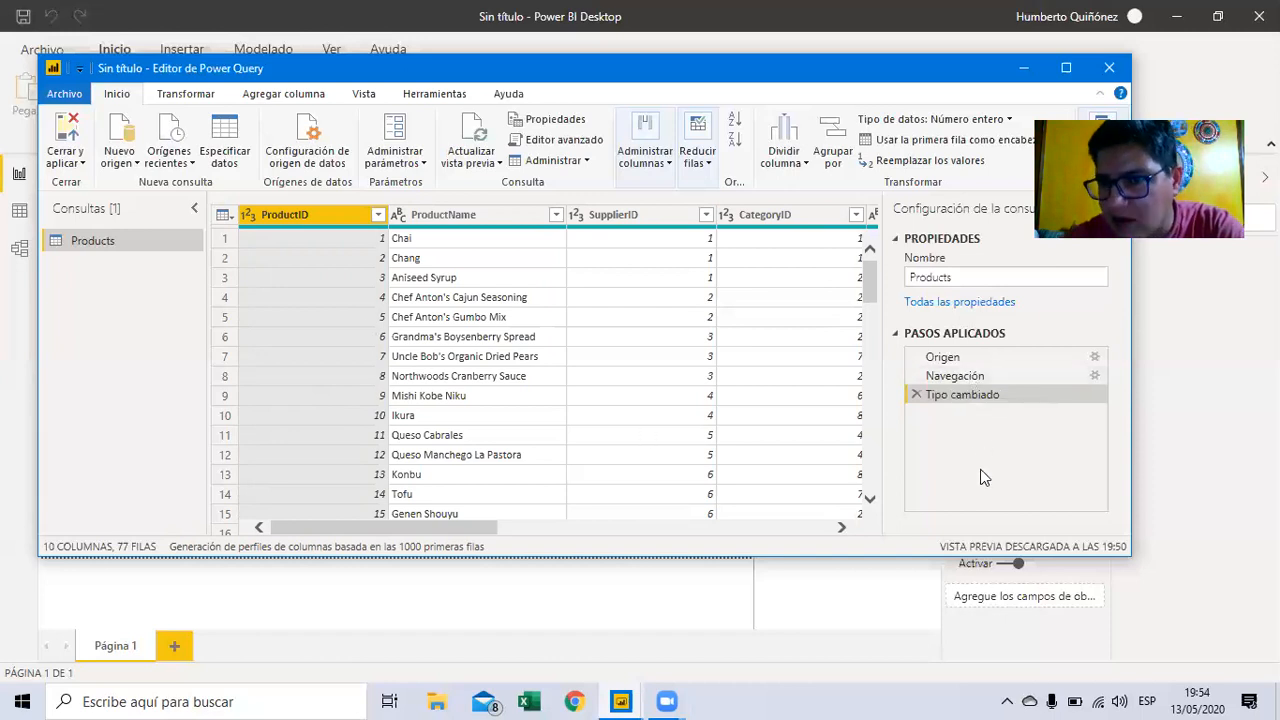
# - Review the Products query's properties and accept them with report loading and inclusion in report refresh enabled
pyautogui.click(940, 303)
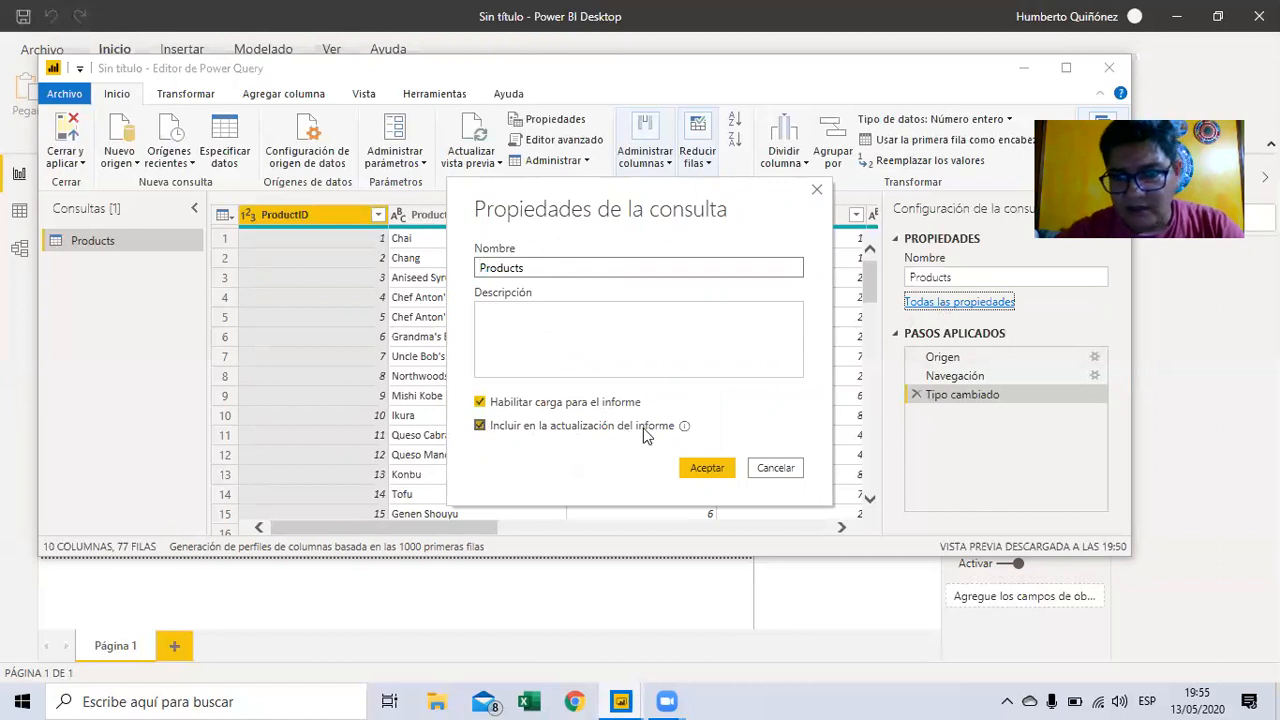
pyautogui.moveTo(686, 429)
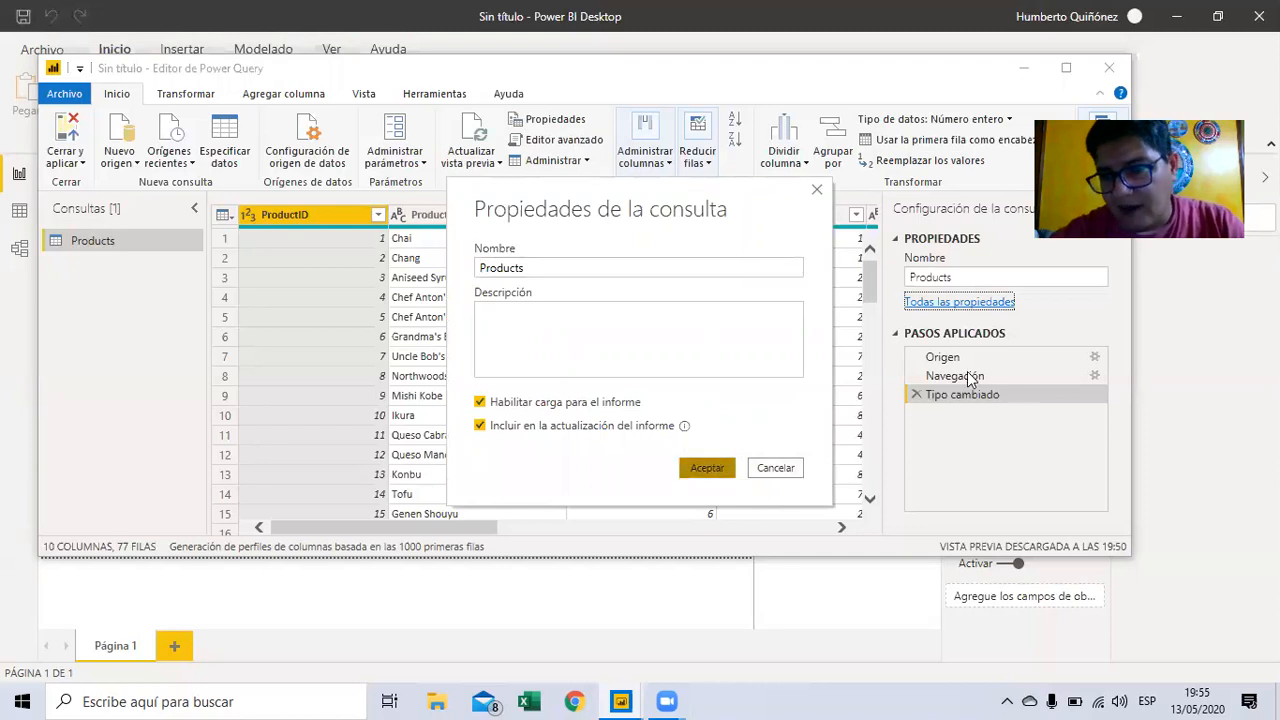
pyautogui.press('Return')
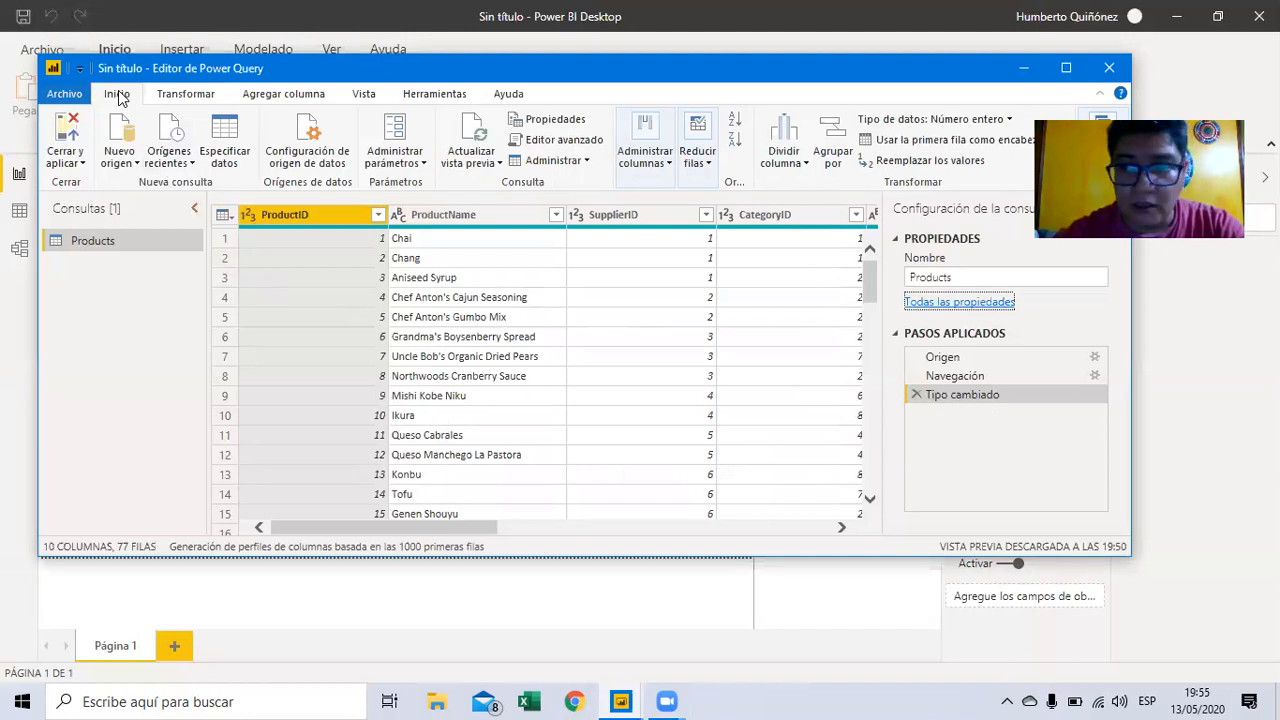
# - Review the transformation, column-adding, view and diagnostic tools, comparing the transformations offered for ProductID, ProductName and SupplierID
pyautogui.click(177, 95)
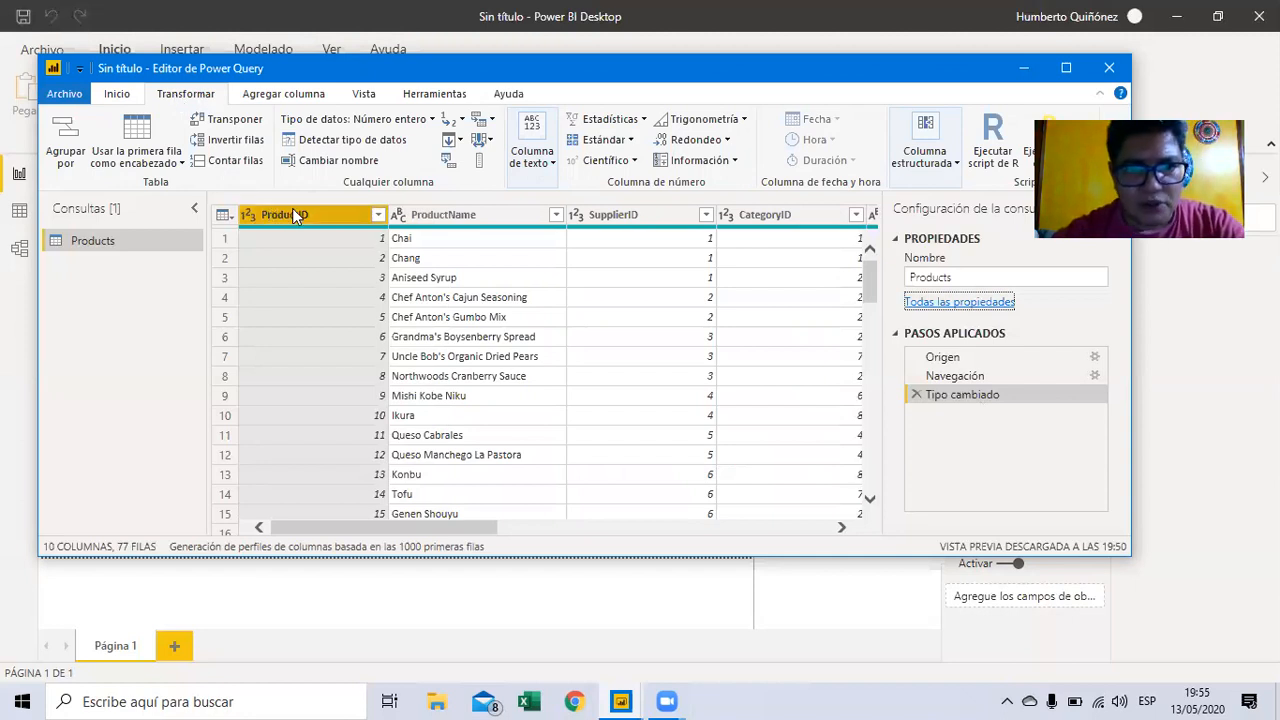
pyautogui.click(426, 215)
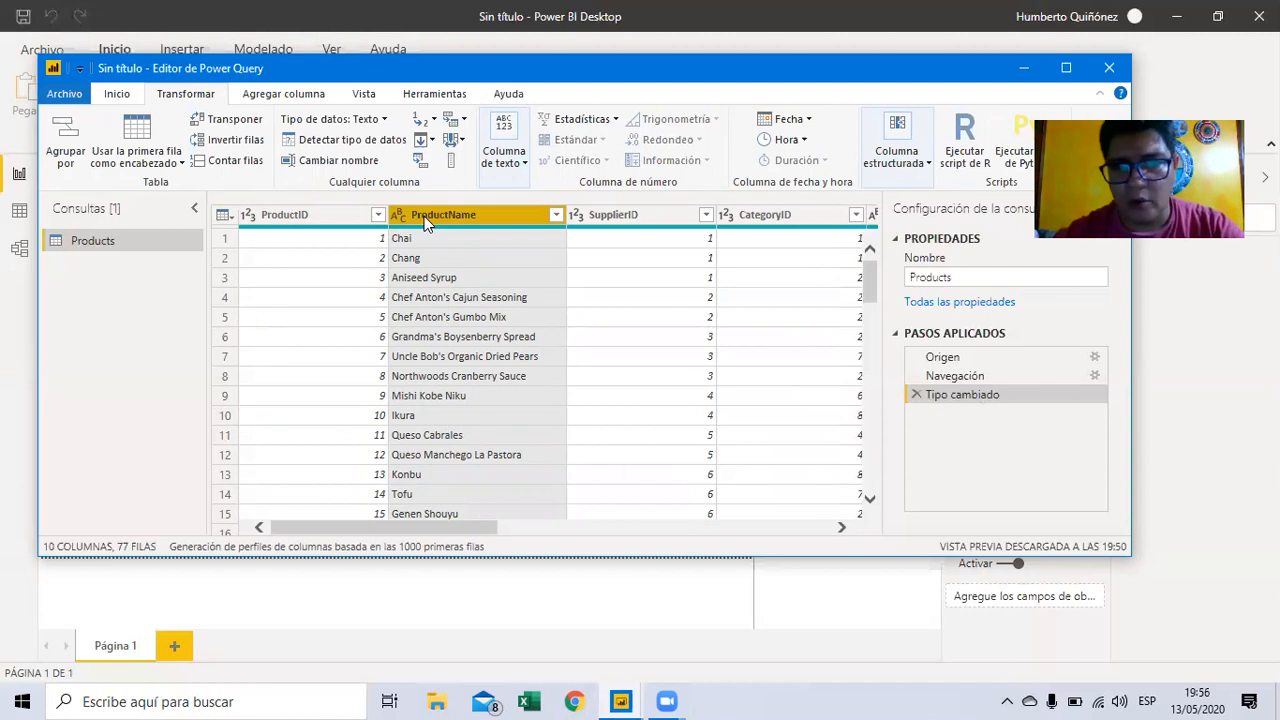
pyautogui.click(605, 218)
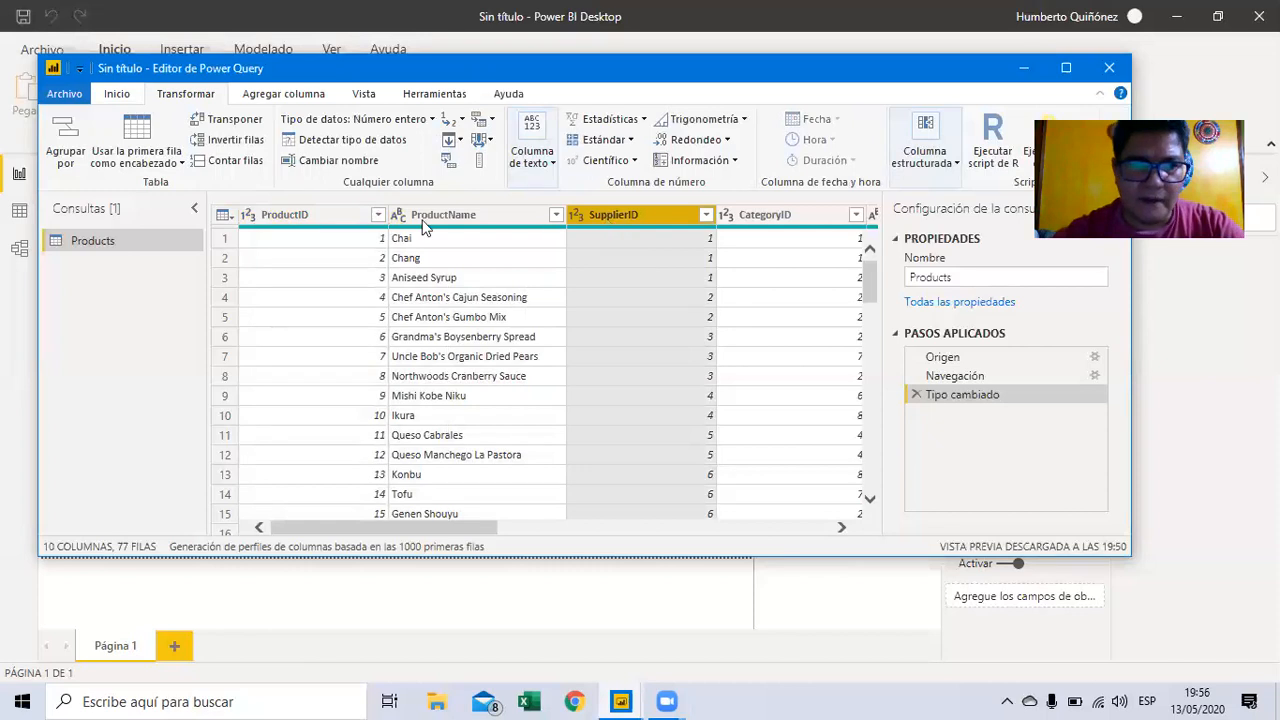
pyautogui.click(328, 214)
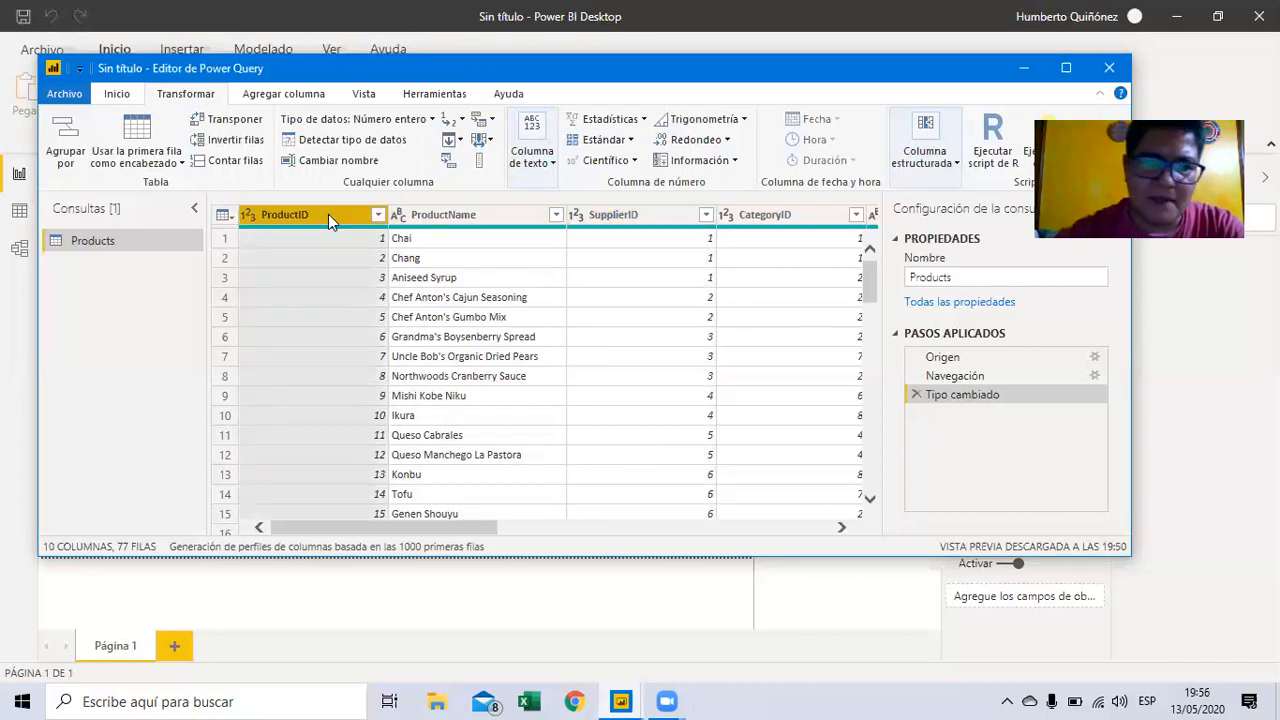
pyautogui.click(275, 97)
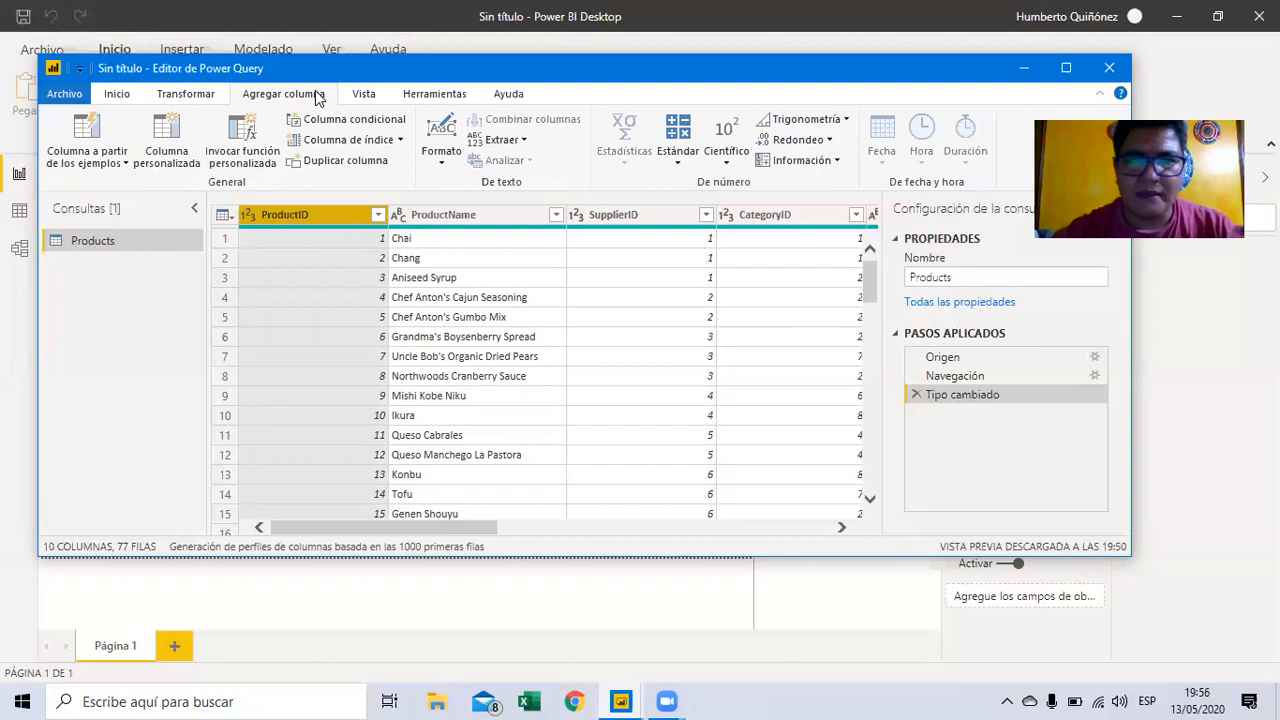
pyautogui.click(365, 96)
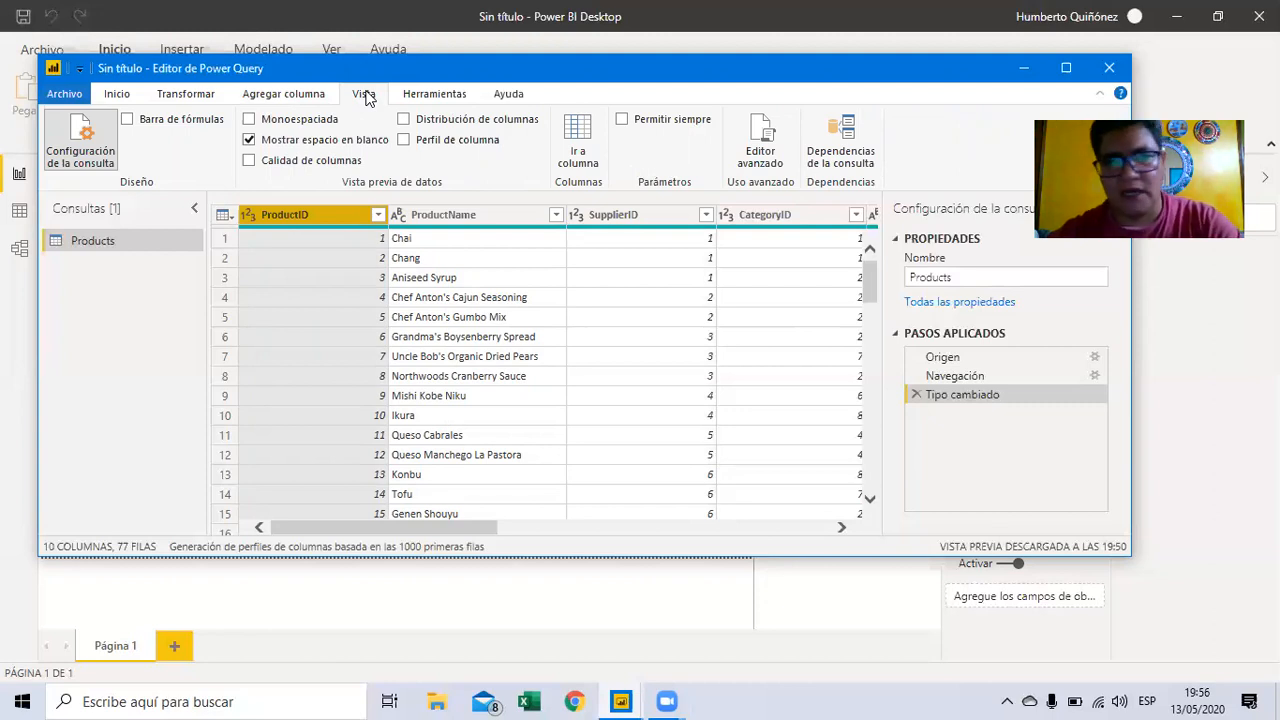
pyautogui.click(422, 96)
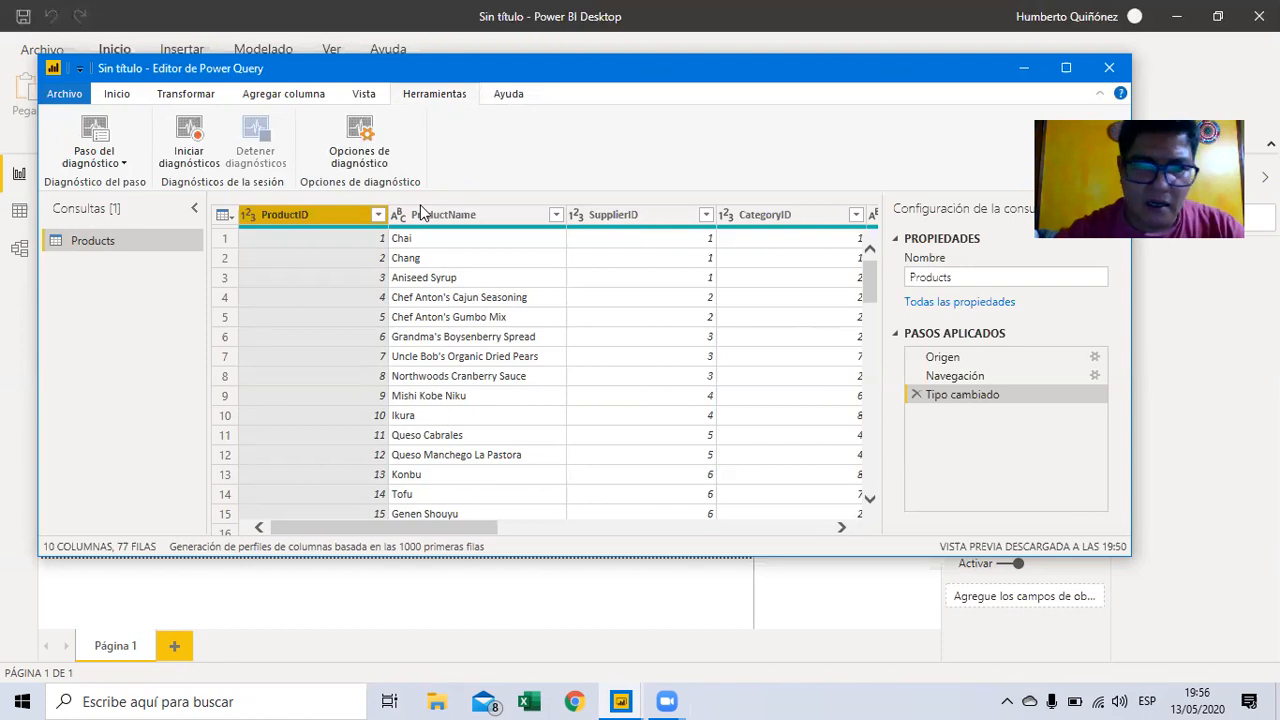
pyautogui.click(114, 96)
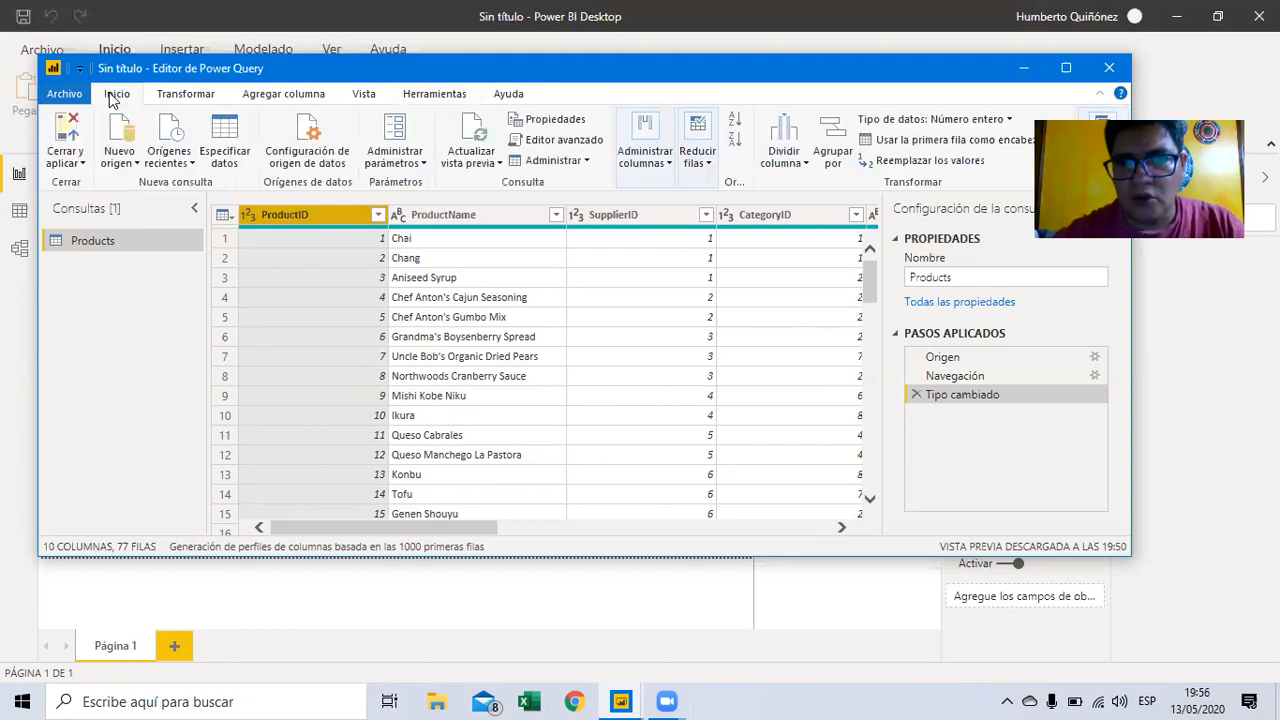
# - Close the Power Query editor and apply the Products query to the data model
pyautogui.click(70, 170)
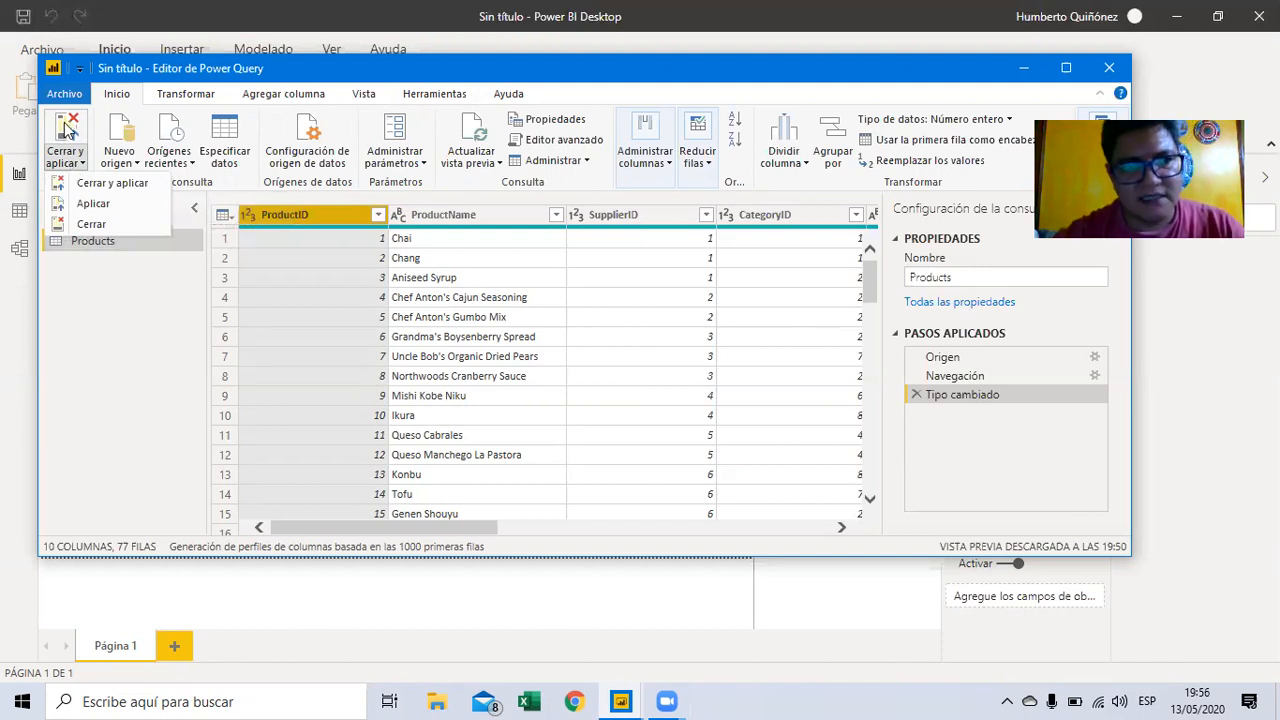
pyautogui.click(64, 124)
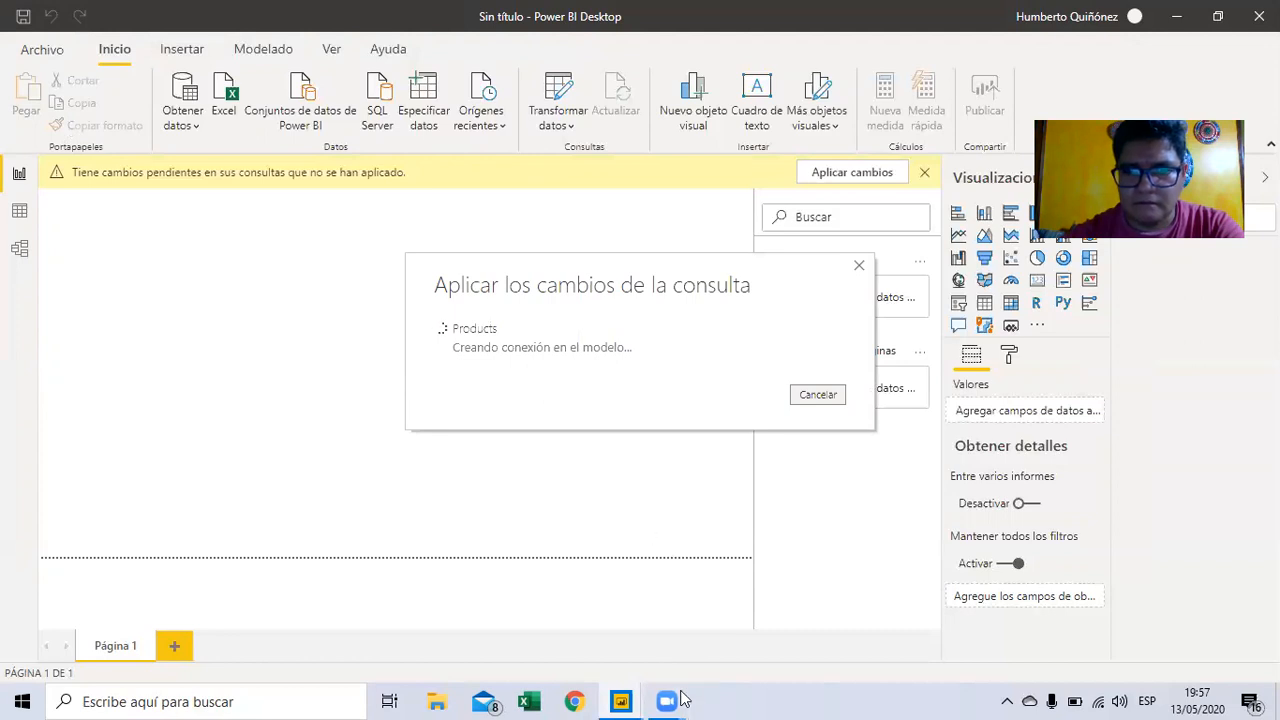
# - Switch to Zoom's annotation tools for marking up the shared report screen
pyautogui.moveTo(668, 699)
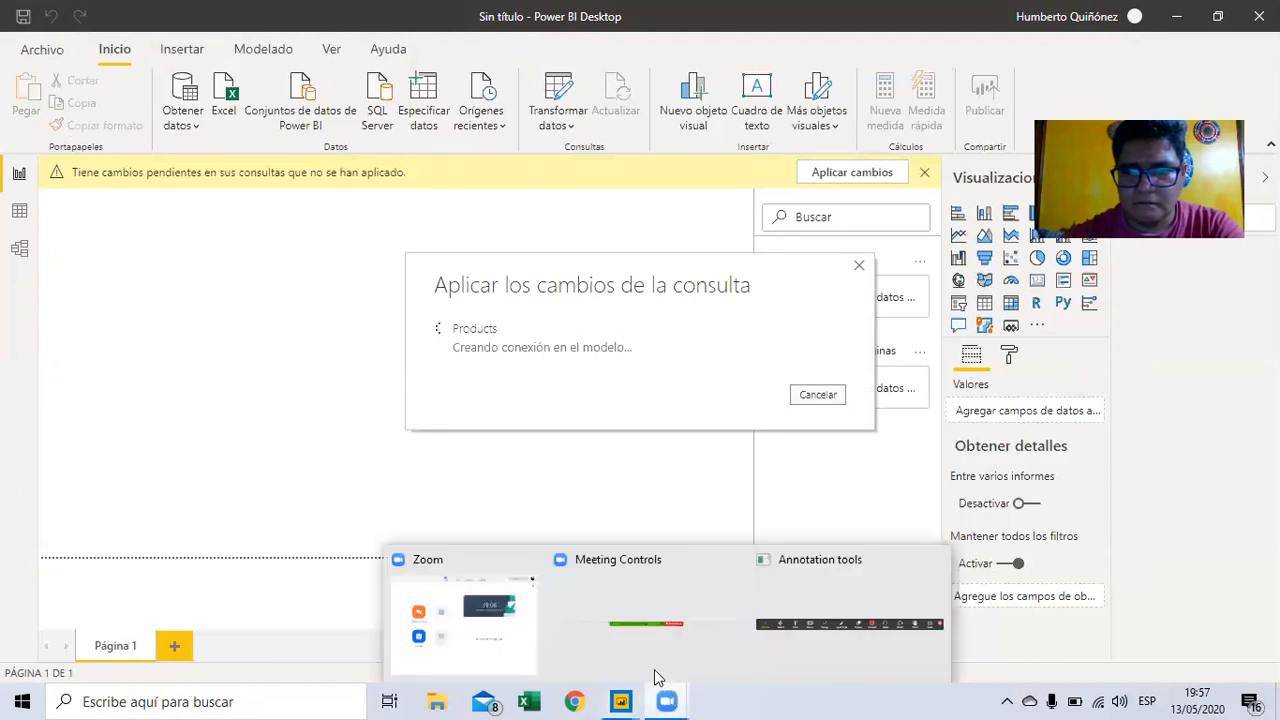
pyautogui.moveTo(762, 617)
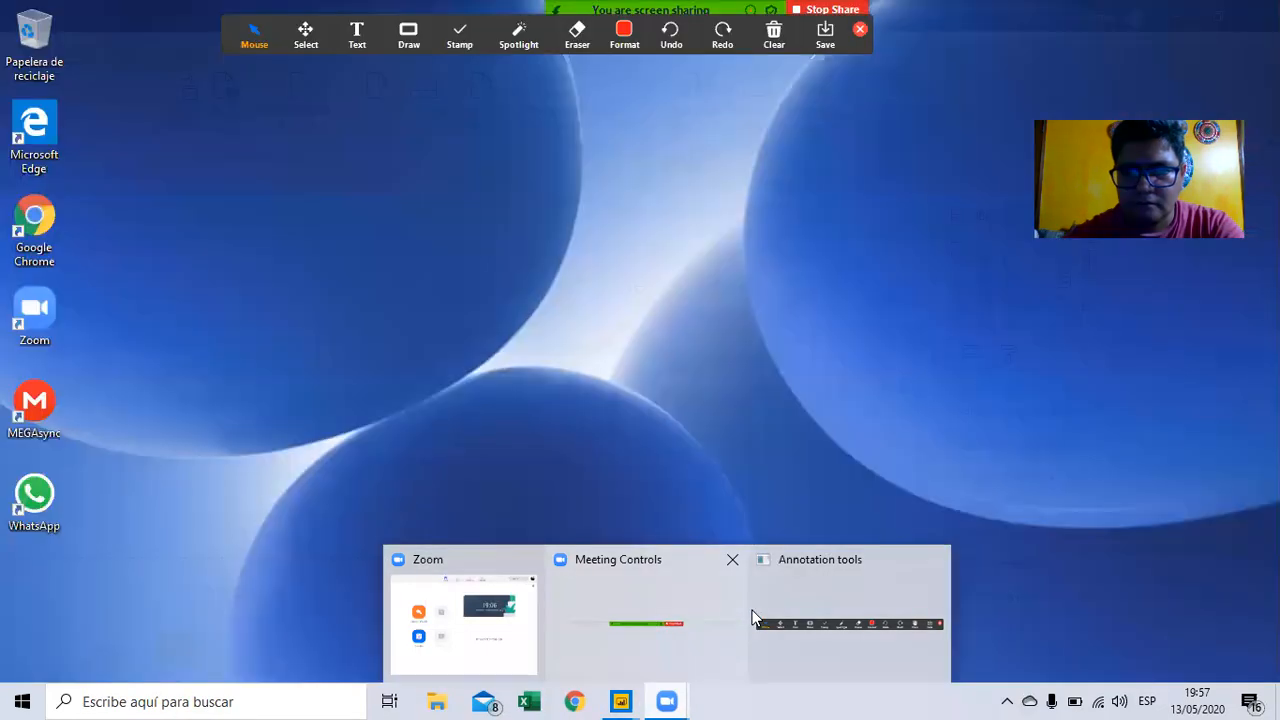
pyautogui.moveTo(660, 622)
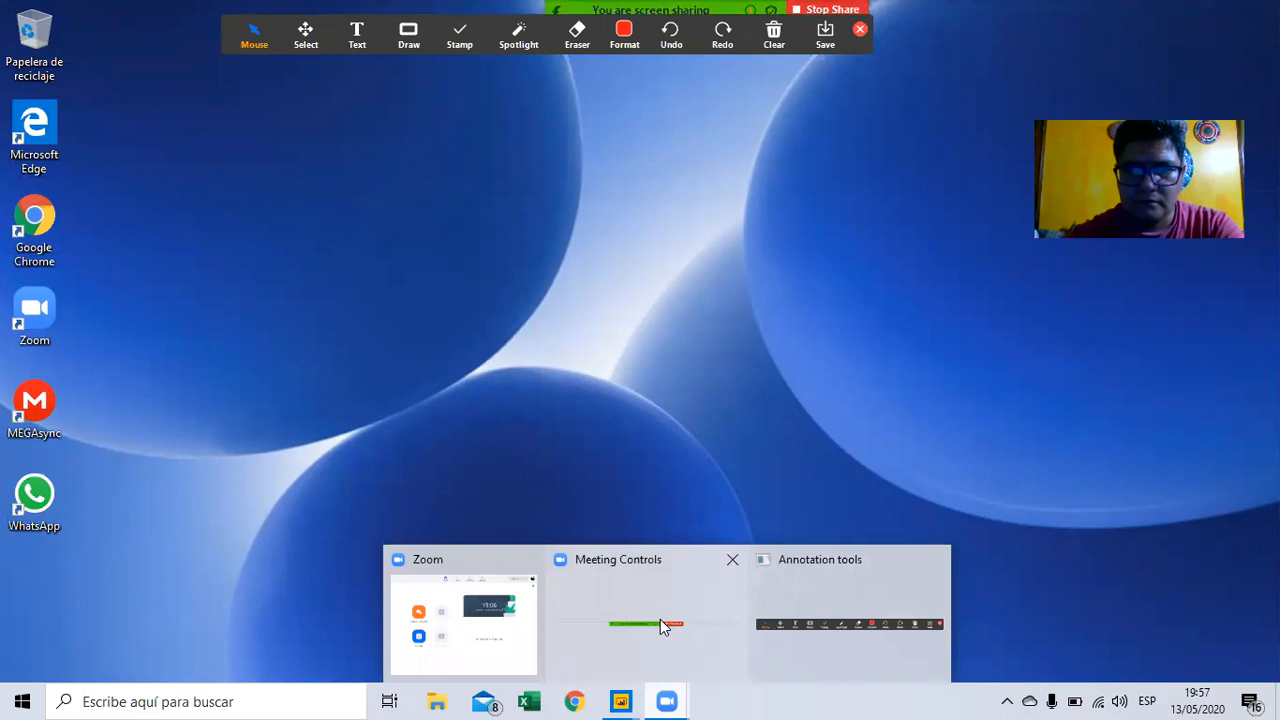
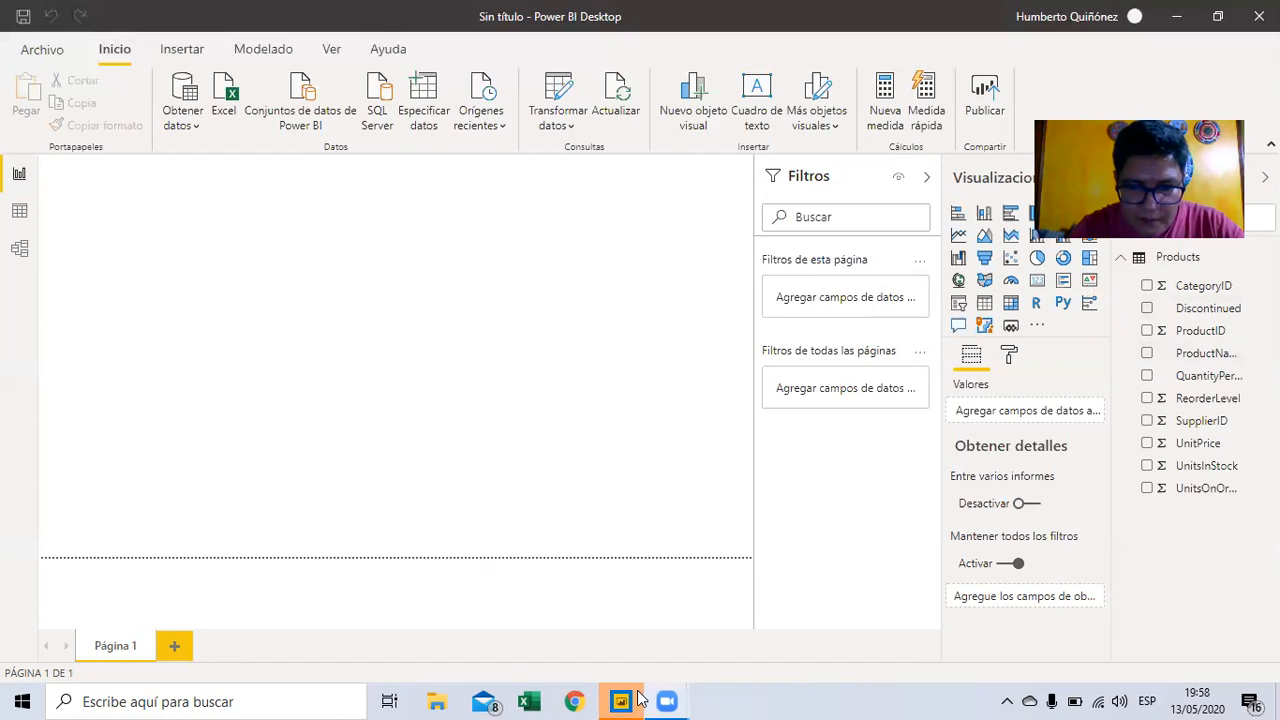
pyautogui.moveTo(671, 700)
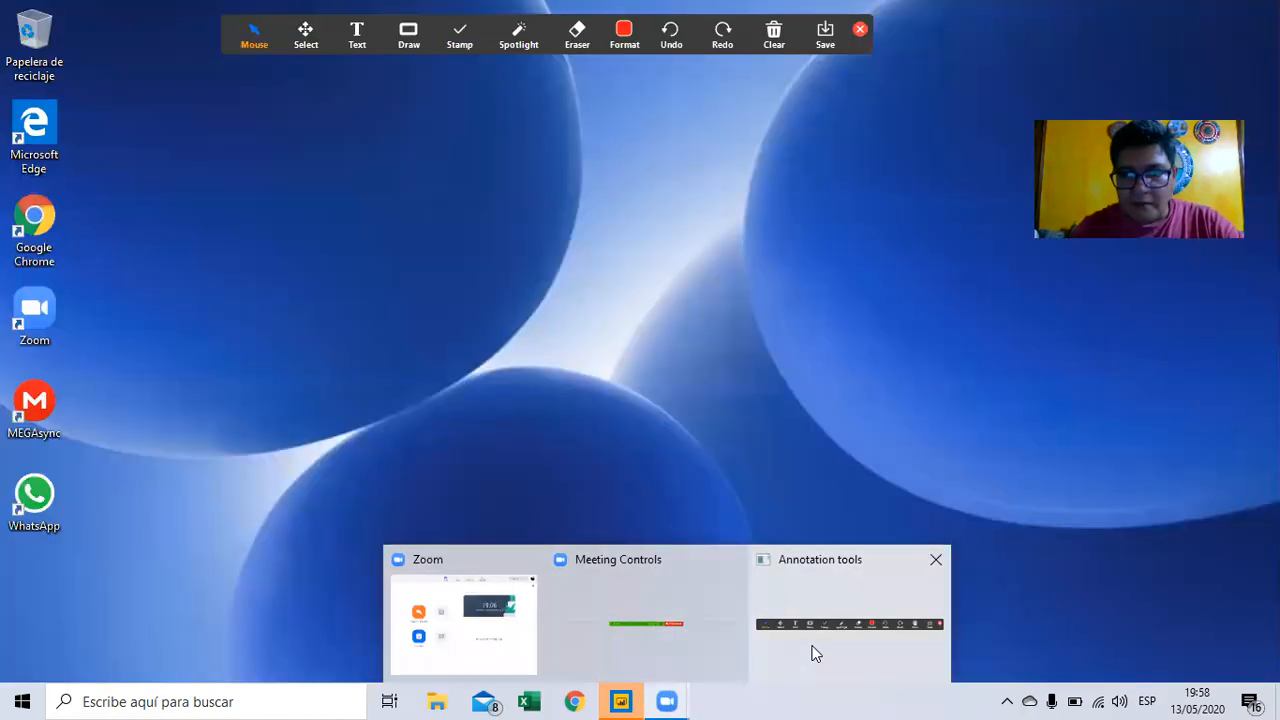
pyautogui.click(815, 653)
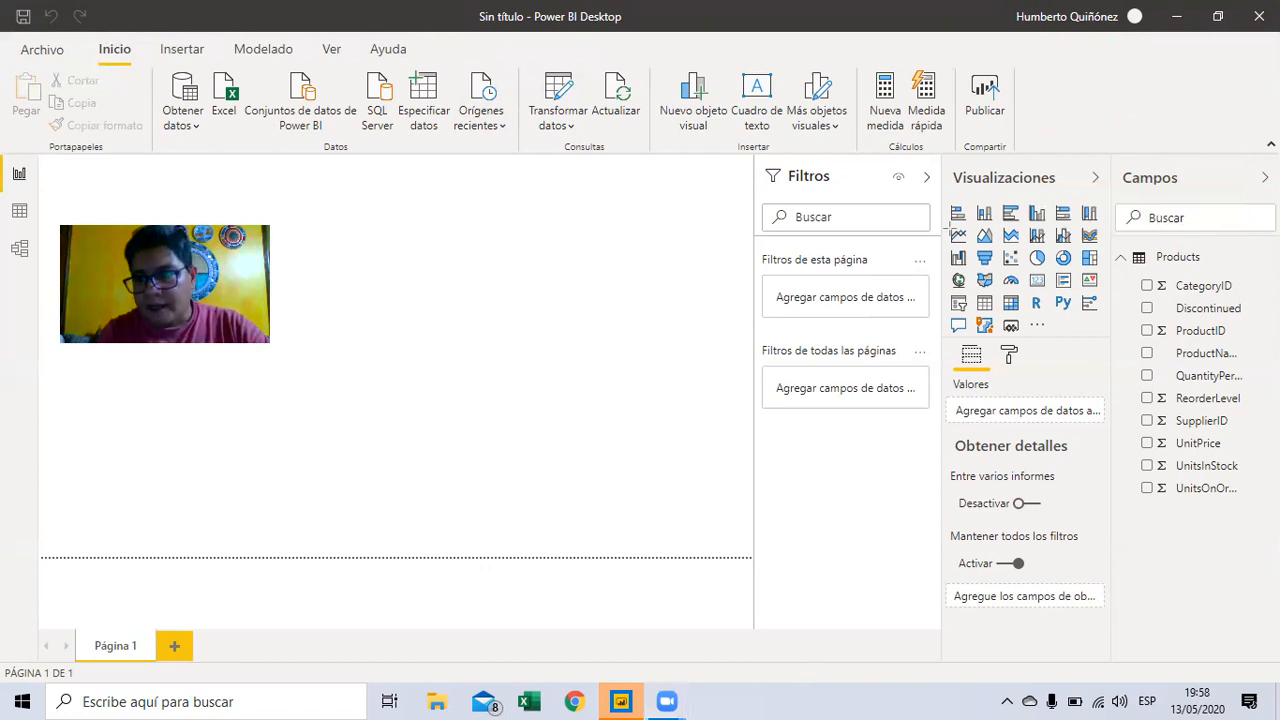
# - Outline the Campos pane, visual gallery, Valores area, Filtros pane, page tabs and report canvas with red rectangles
pyautogui.moveTo(1112, 153)
pyautogui.mouseDown()
pyautogui.moveTo(1195, 380)
pyautogui.moveTo(1277, 530)
pyautogui.mouseUp()
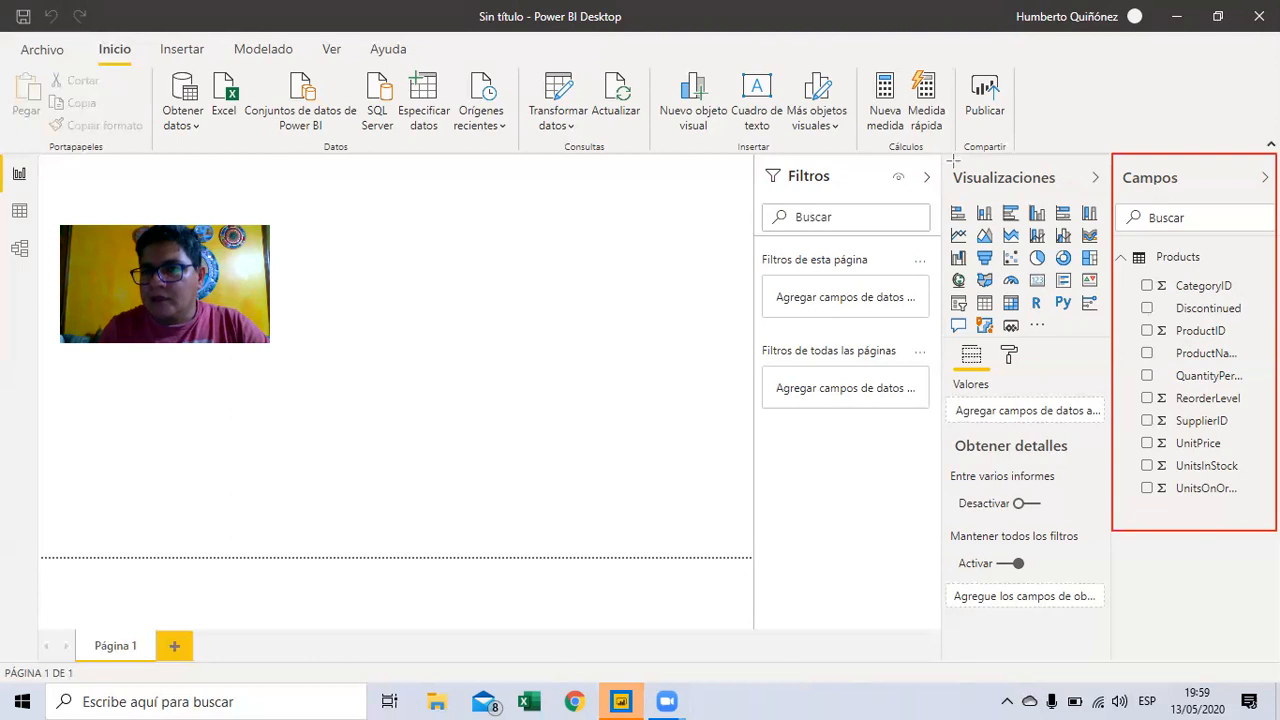
pyautogui.moveTo(943, 186)
pyautogui.mouseDown()
pyautogui.moveTo(1040, 300)
pyautogui.moveTo(1100, 338)
pyautogui.mouseUp()
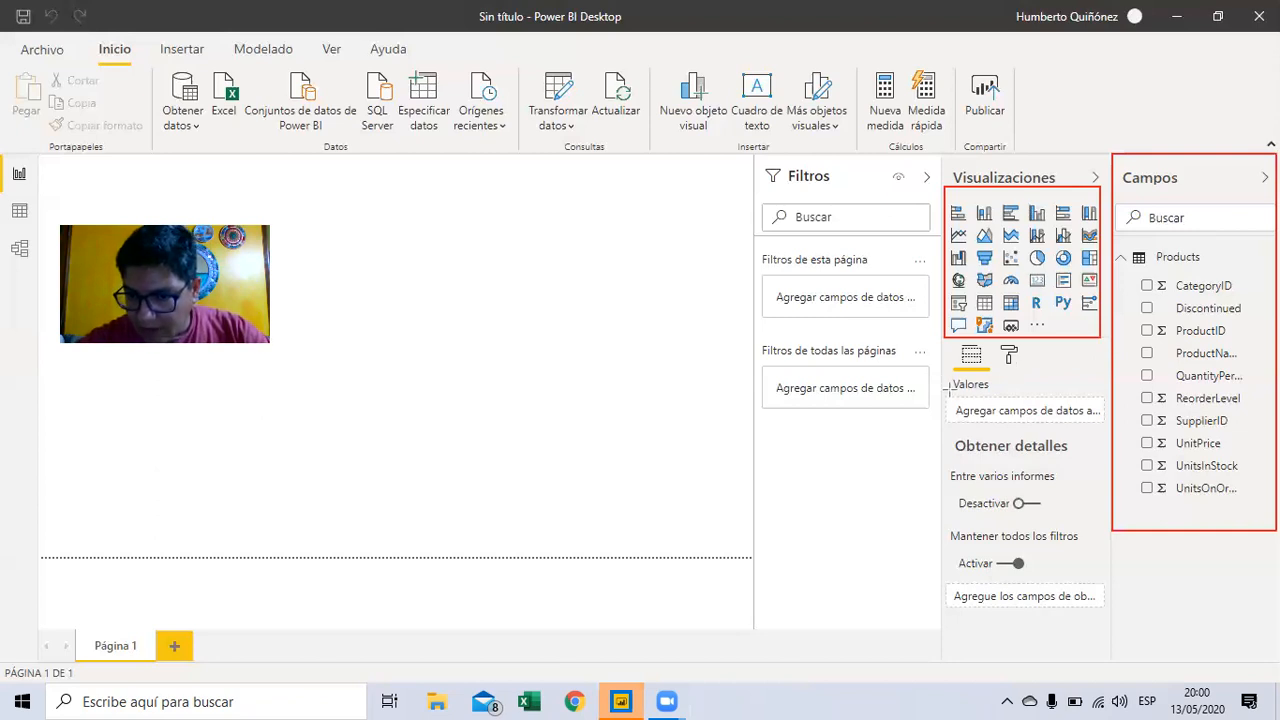
pyautogui.moveTo(948, 398); pyautogui.dragTo(1108, 490)
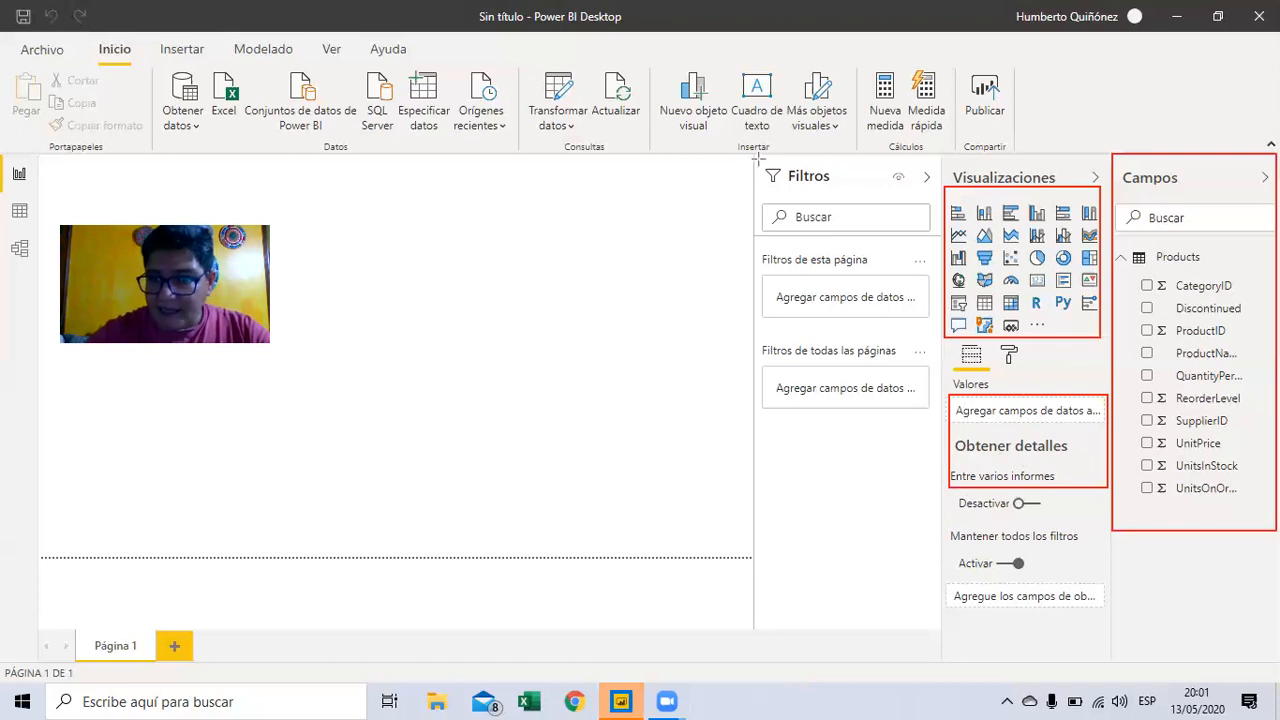
pyautogui.moveTo(758, 158)
pyautogui.mouseDown()
pyautogui.moveTo(940, 302)
pyautogui.moveTo(941, 430)
pyautogui.mouseUp()
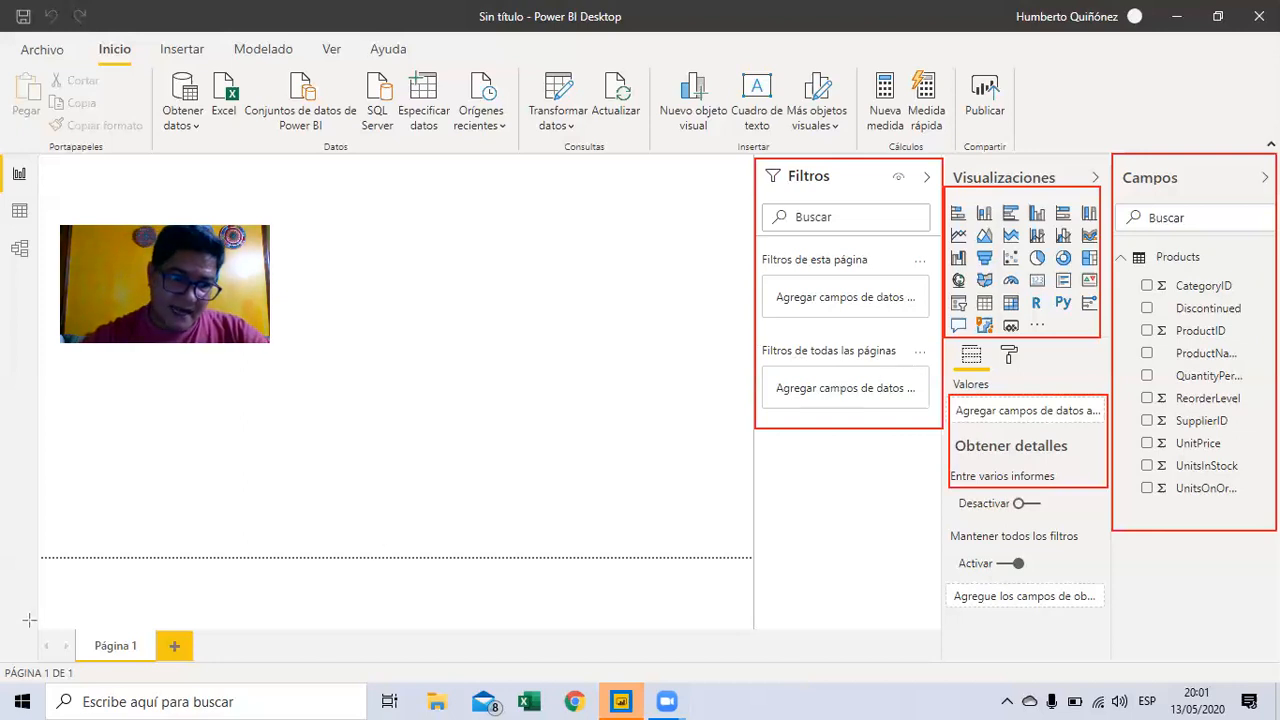
pyautogui.moveTo(68, 618); pyautogui.dragTo(211, 667)
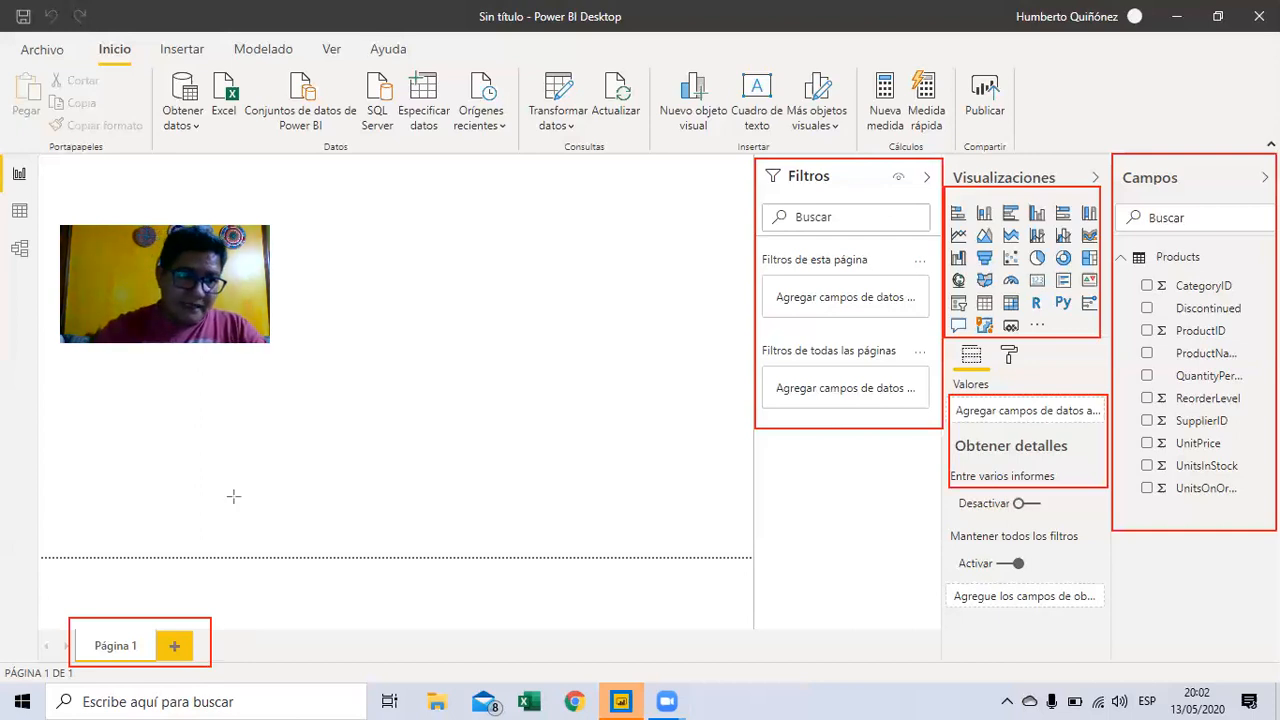
pyautogui.moveTo(35, 154)
pyautogui.mouseDown()
pyautogui.moveTo(634, 461)
pyautogui.moveTo(754, 560)
pyautogui.mouseUp()
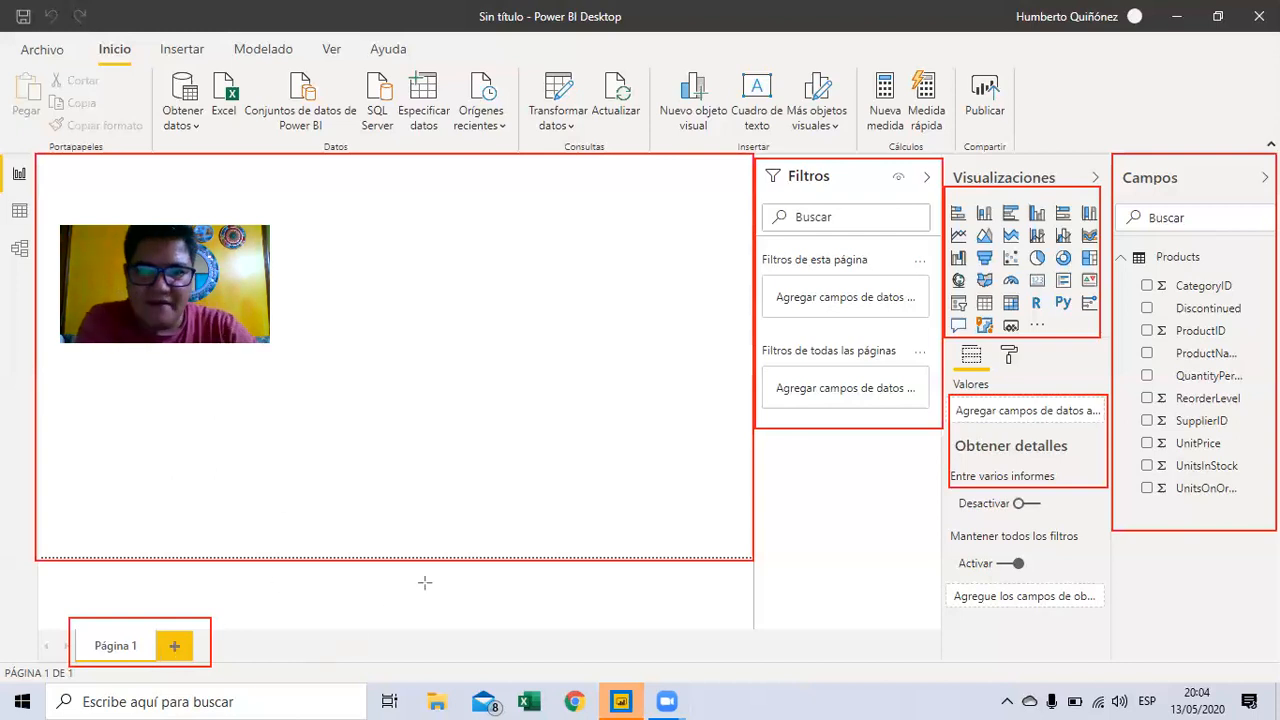
# - Switch from the report canvas to the Data view of the model
pyautogui.click(21, 214)
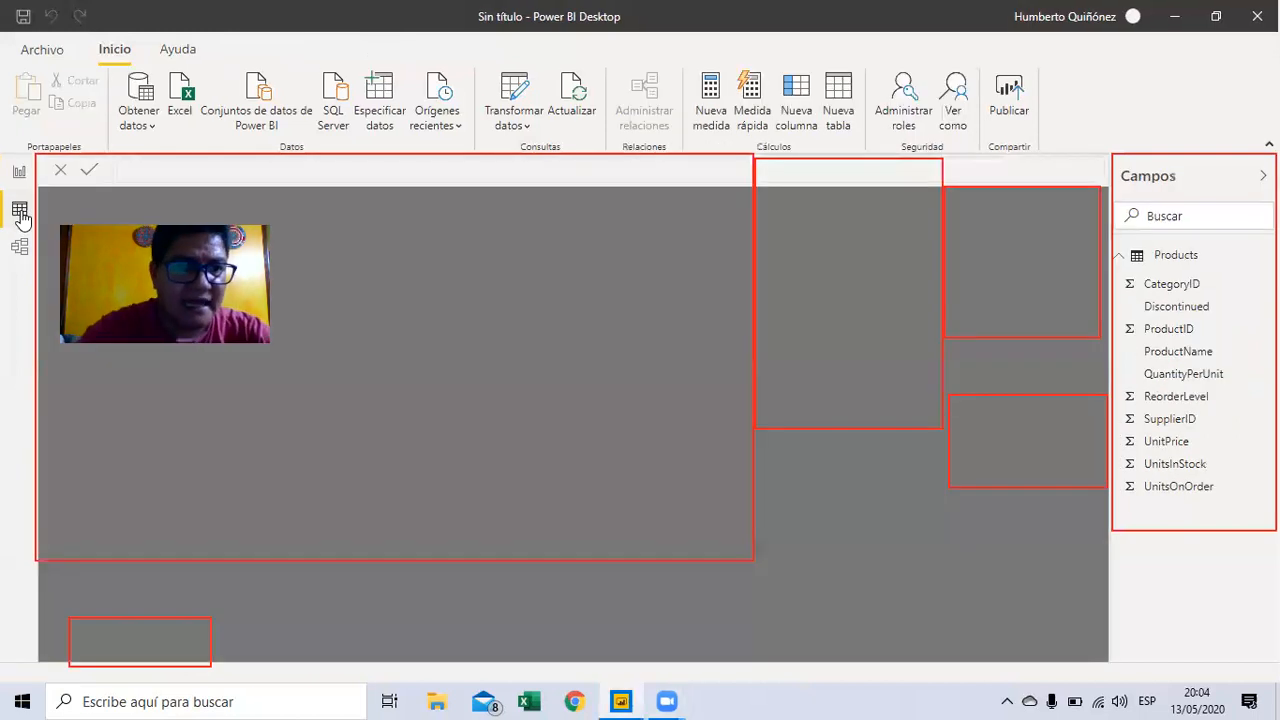